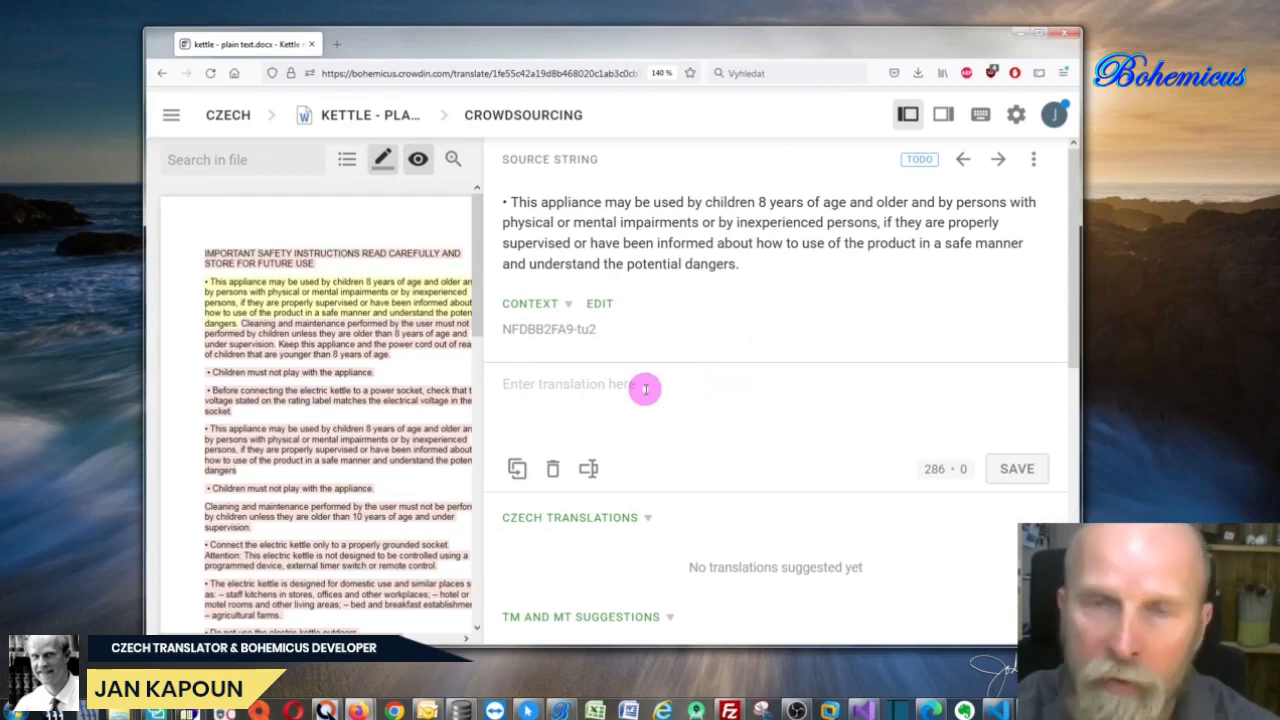
Machine-translate the source string about use by children 8 years and older into Czech in the translation field
{"action": "key", "text": "alt+c"}
{"action": "key", "text": "ctrl+a"}
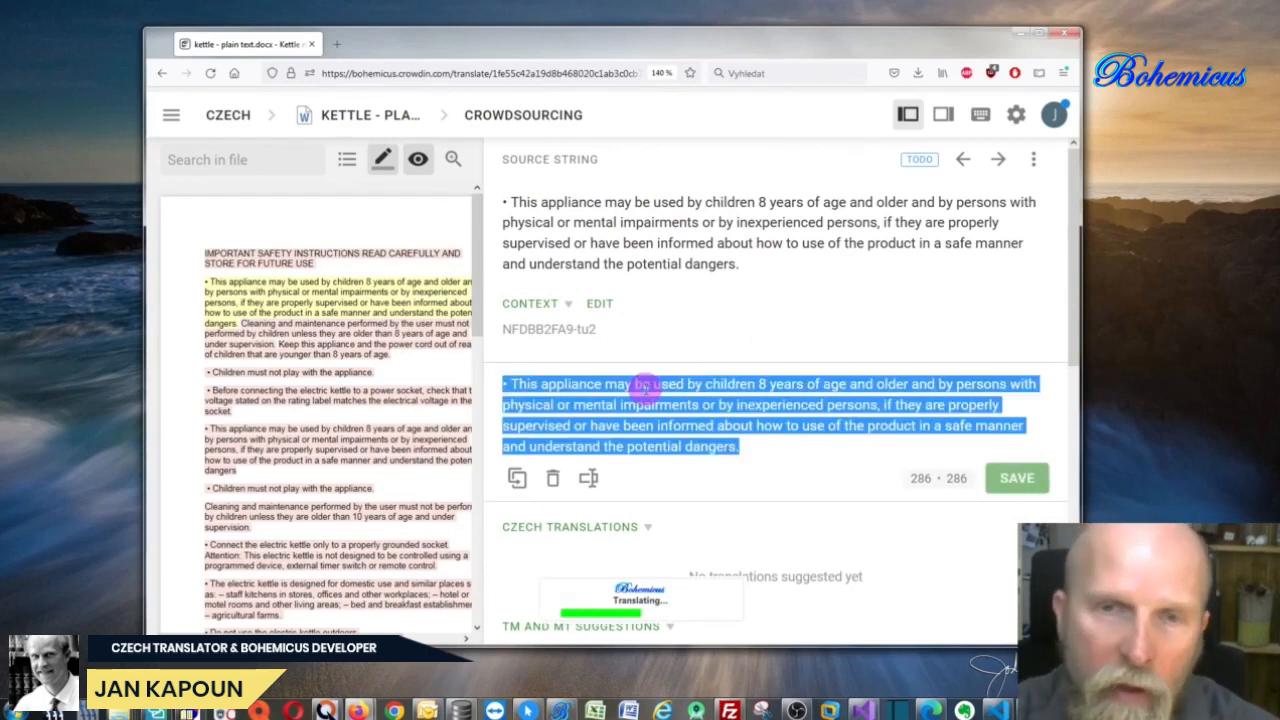
{"action": "type", "text": "- Tento spotřebič mohou používat děti od 8 let a osoby s tělesným nebo duševním postižením nebo nezkušené osoby, pokud jsou pod řádným dohledem nebo byly informovány o tom, jak výrobek bezpečně používat, a rozumí možným nebezpečím."}
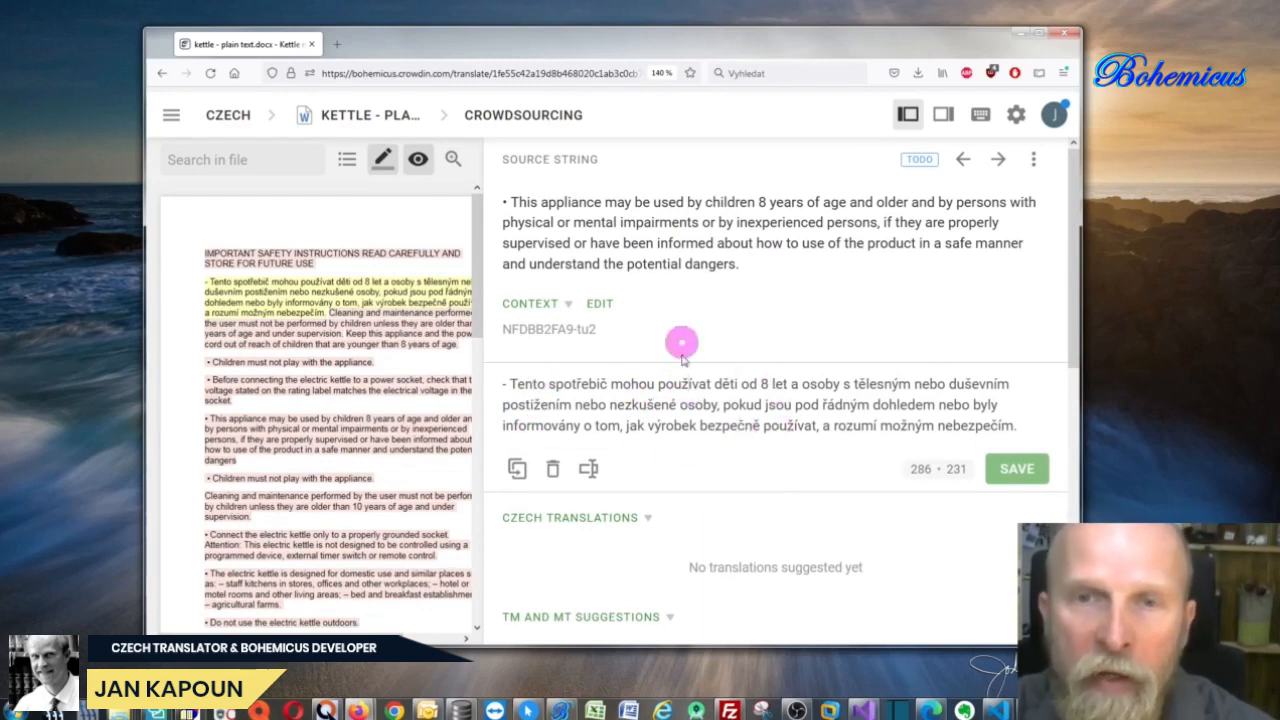
Go to the next string, about cleaning and maintenance performed by the user, and fill in its Czech machine translation
{"action": "left_click", "coordinate": [998, 164]}
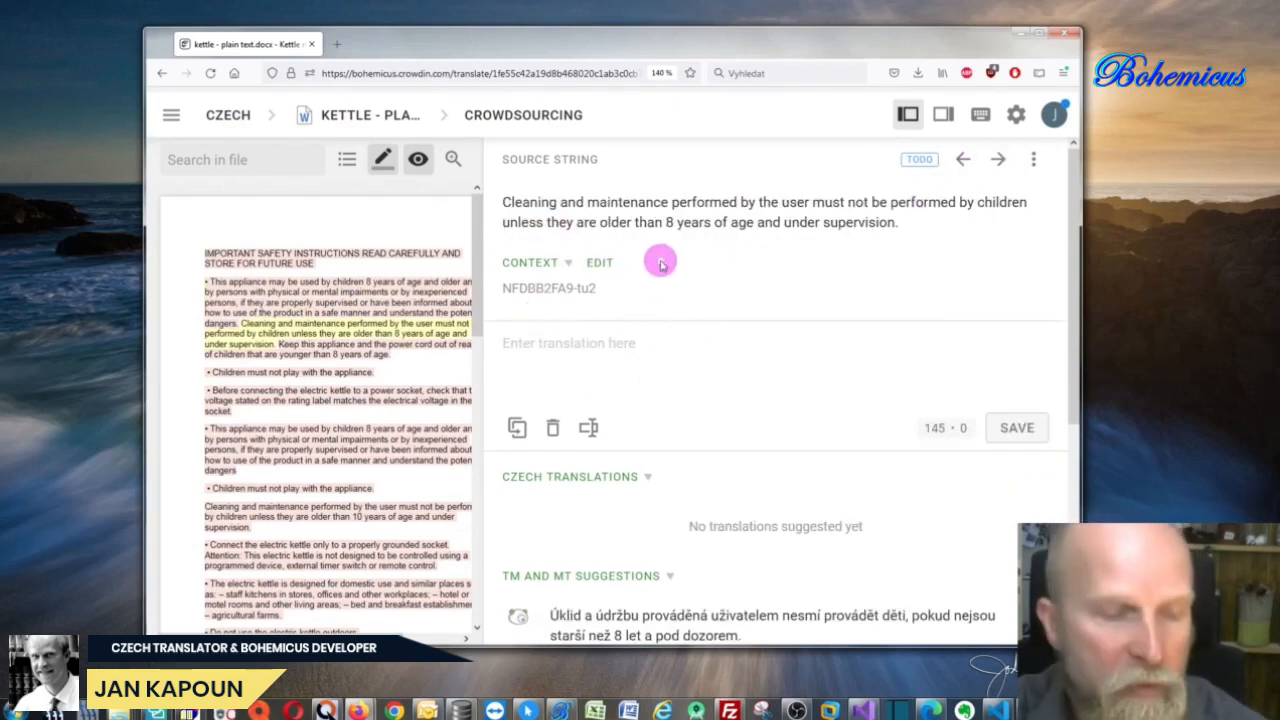
{"action": "key", "text": "alt+c"}
{"action": "key", "text": "ctrl+a"}
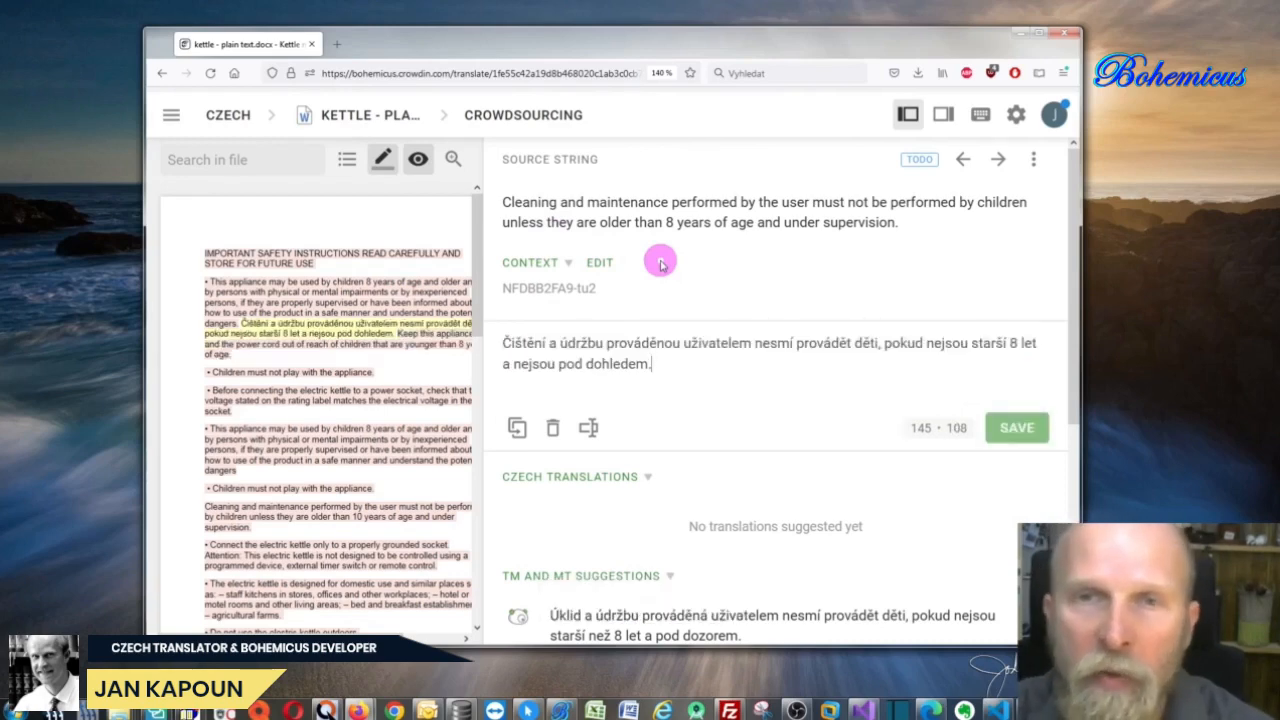
Switch to Bohemicus, arrange its window so the browser stays partly visible, and show the Concordance page
{"action": "left_click_drag", "start_coordinate": [695, 55], "coordinate": [666, 62]}
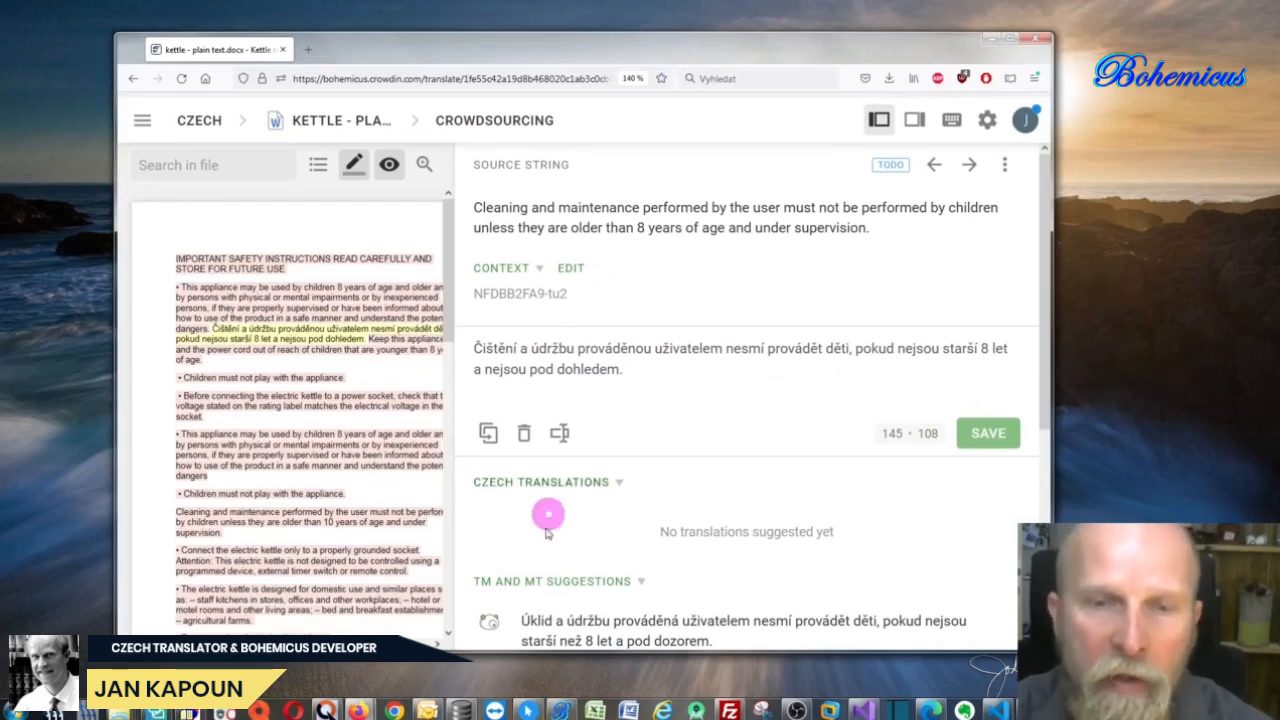
{"action": "left_click", "coordinate": [561, 706]}
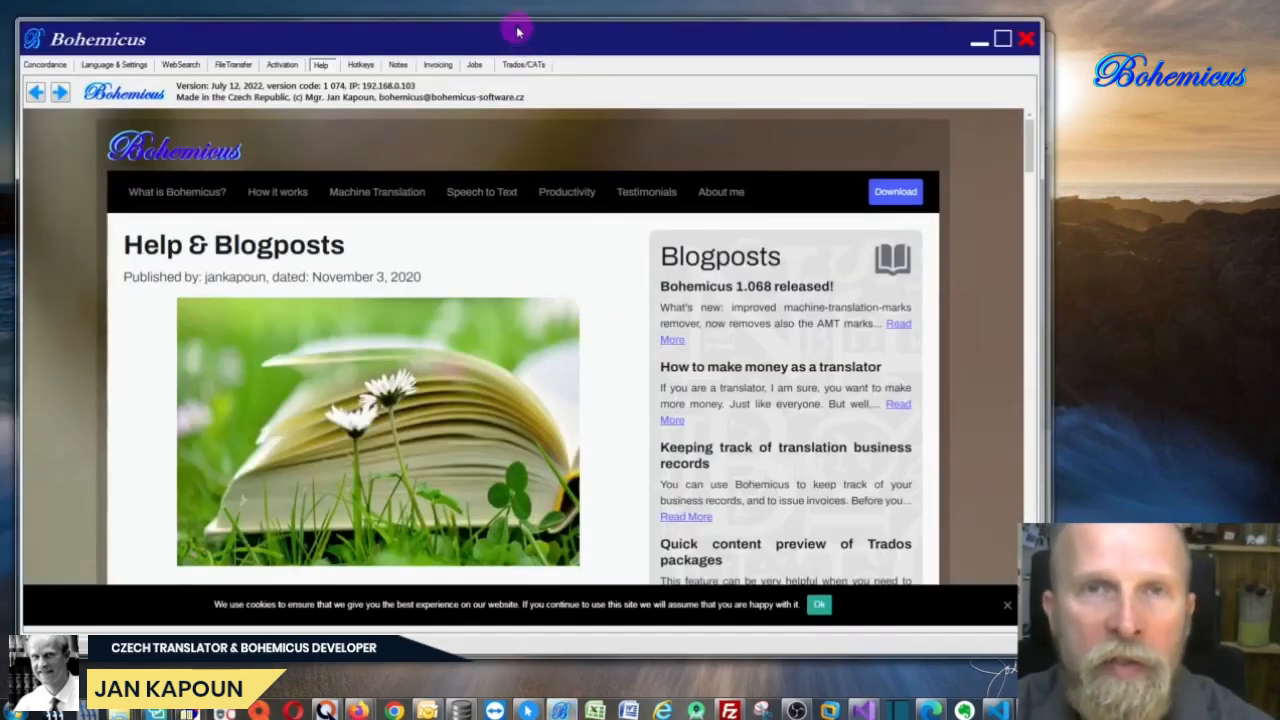
{"action": "left_click_drag", "start_coordinate": [517, 33], "coordinate": [629, 34]}
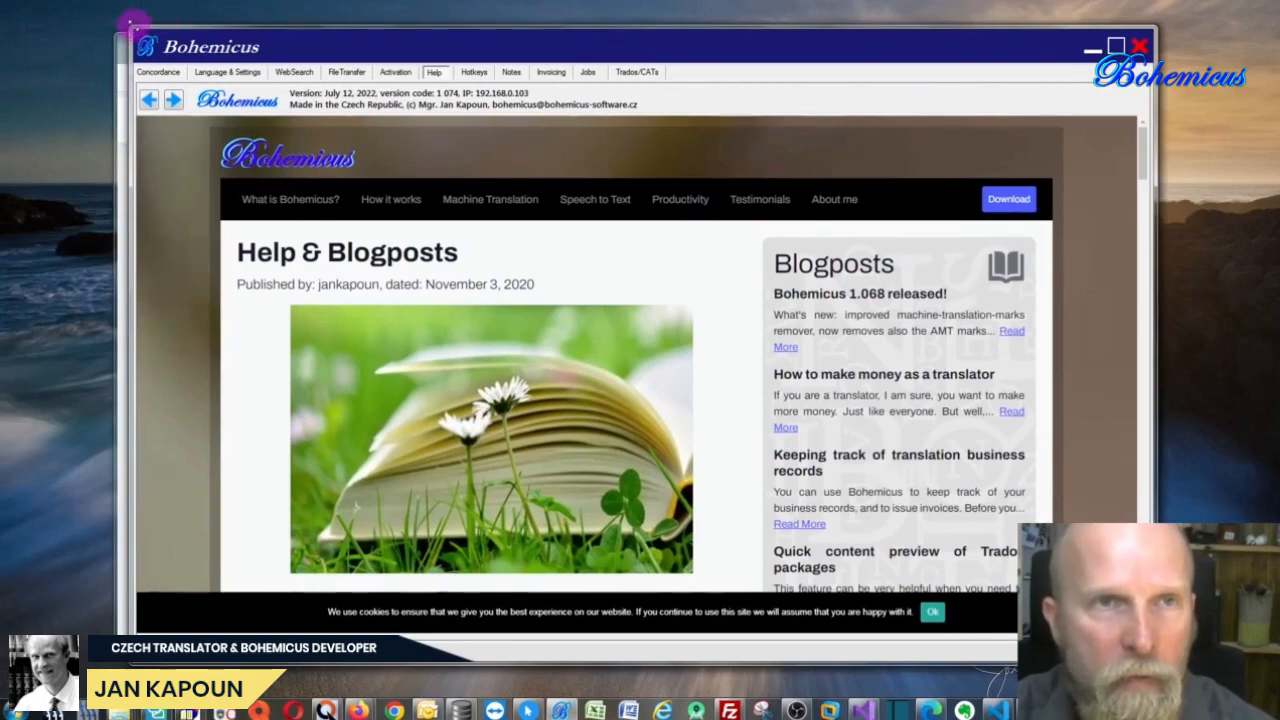
{"action": "left_click_drag", "start_coordinate": [132, 26], "coordinate": [316, 16]}
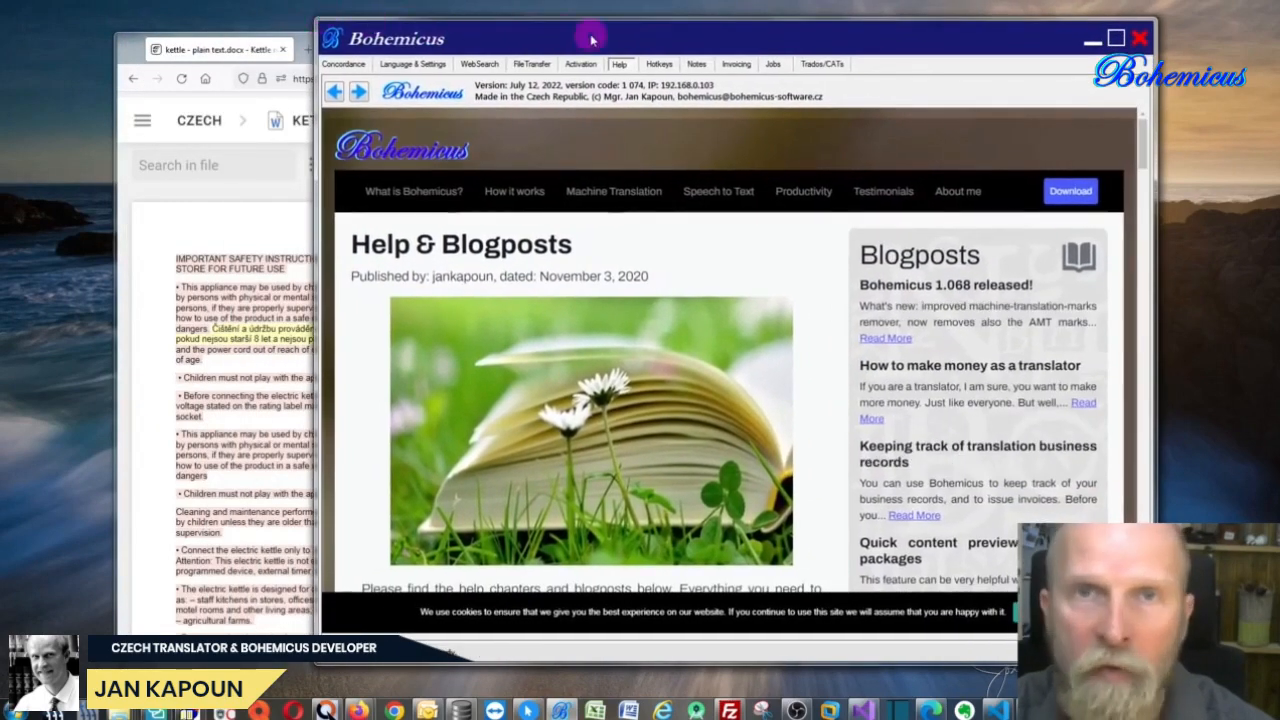
{"action": "mouse_move", "coordinate": [594, 38]}
{"action": "left_mouse_down"}
{"action": "mouse_move", "coordinate": [548, 41]}
{"action": "mouse_move", "coordinate": [686, 43]}
{"action": "mouse_move", "coordinate": [603, 41]}
{"action": "left_mouse_up"}
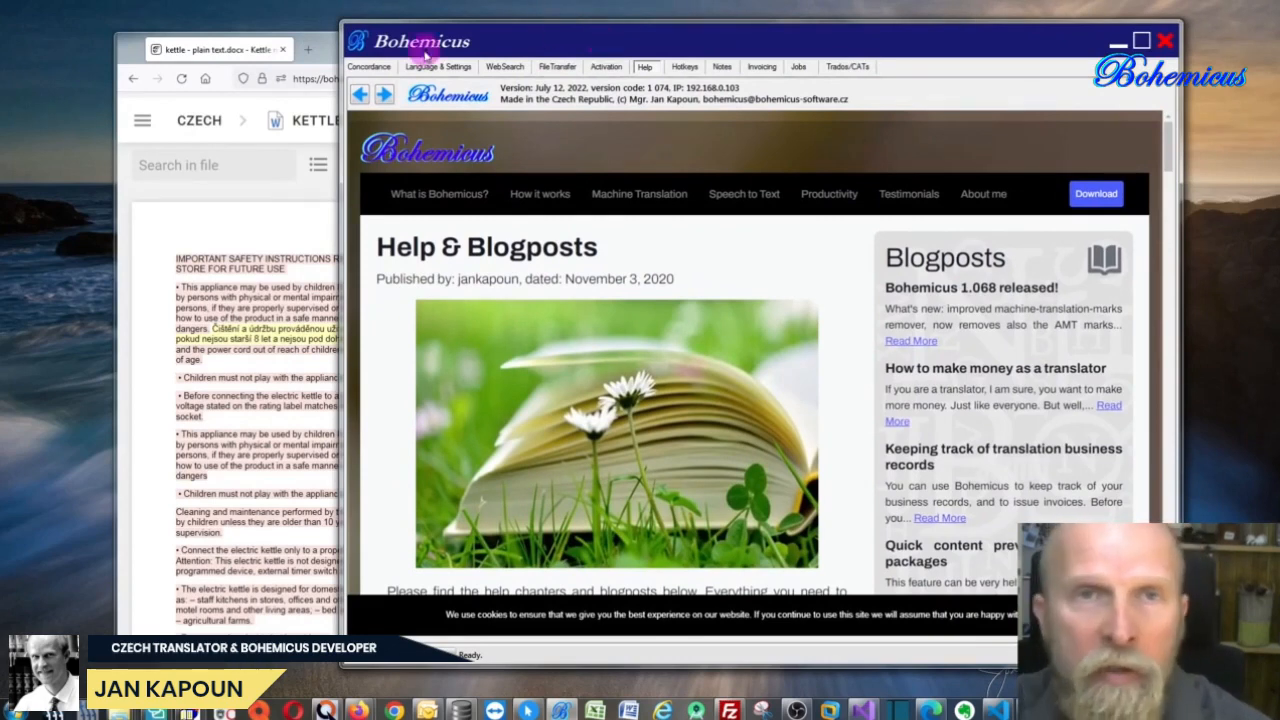
{"action": "left_click", "coordinate": [369, 66]}
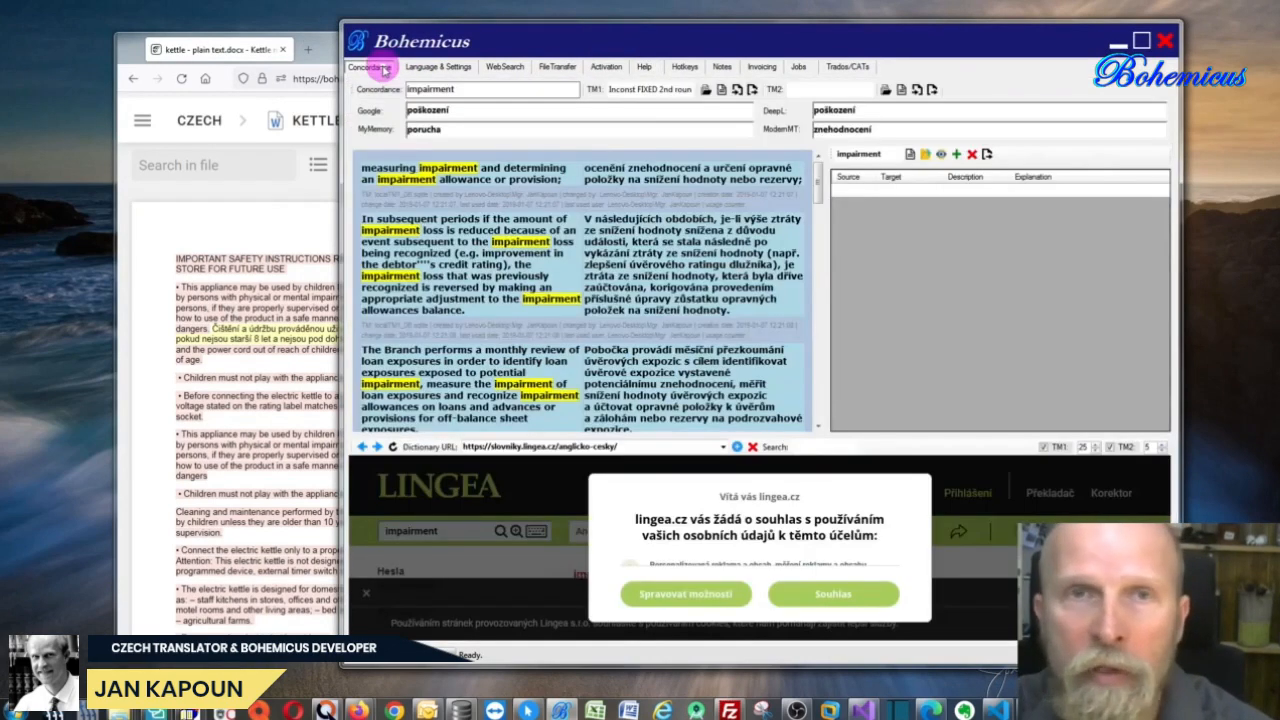
Choose English as the source language and Czech as the target language in the Bohemicus language settings
{"action": "left_click", "coordinate": [437, 66]}
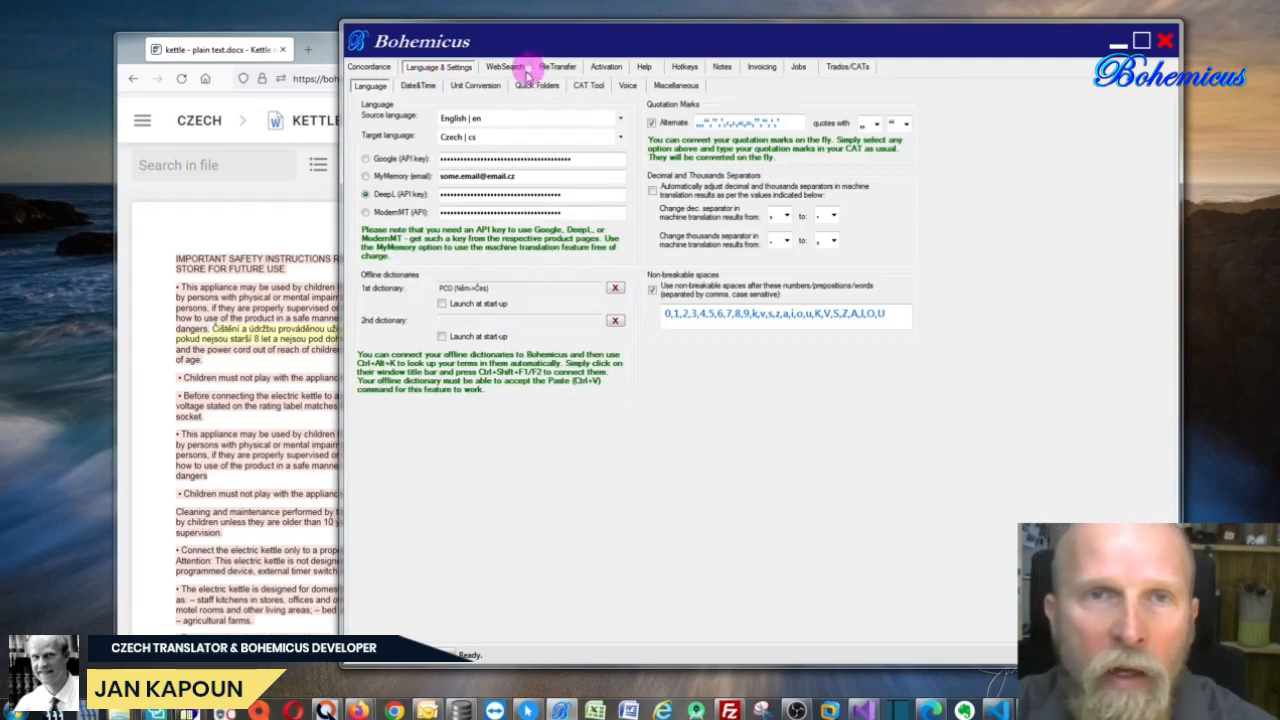
{"action": "left_click", "coordinate": [628, 119]}
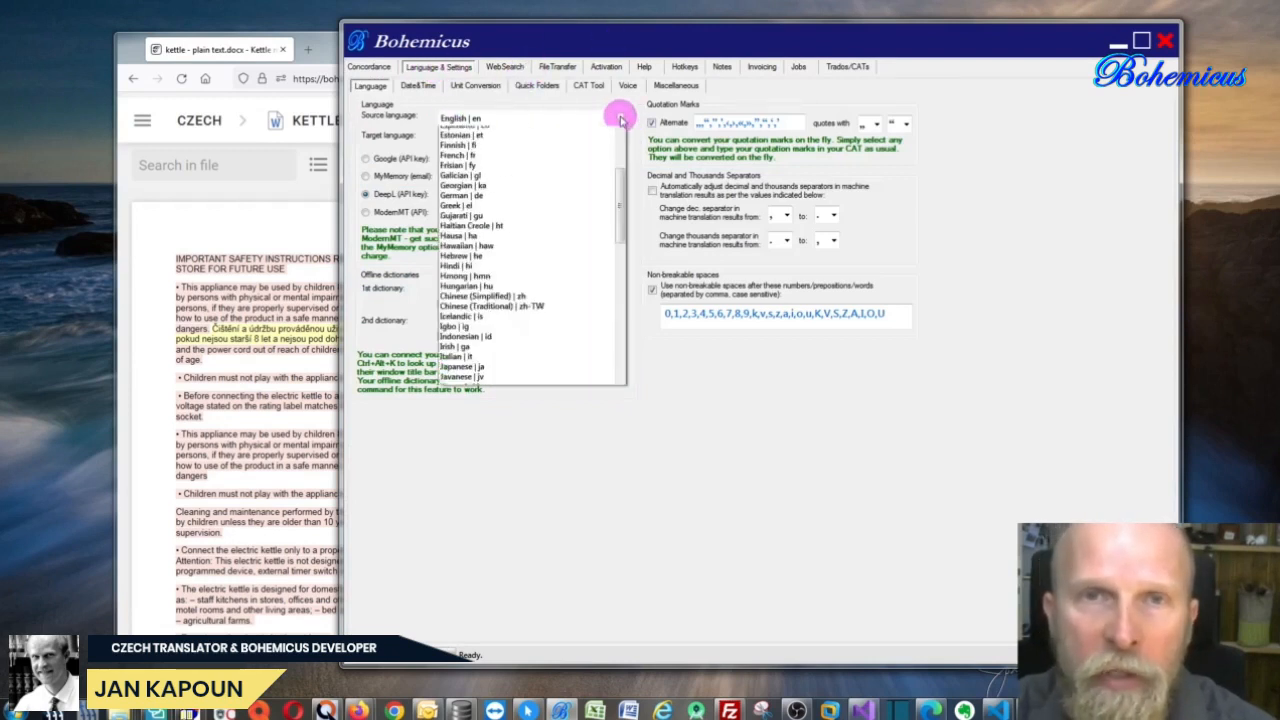
{"action": "left_click", "coordinate": [490, 131]}
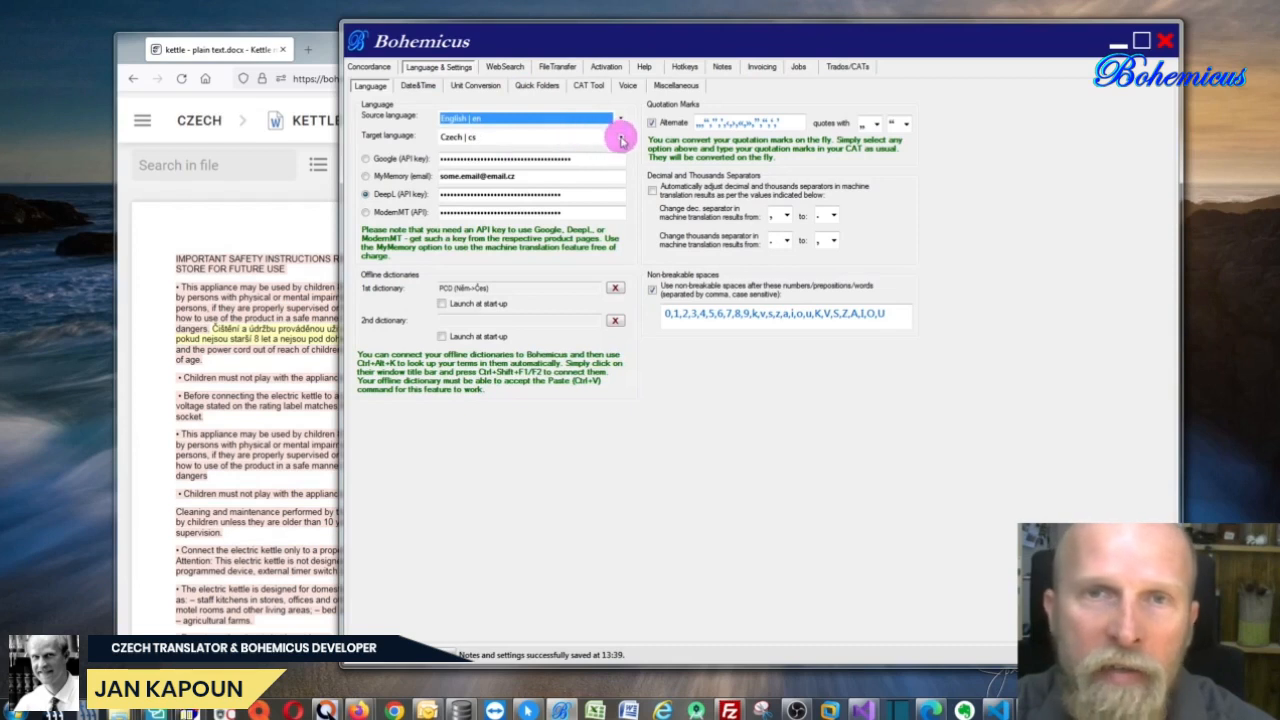
{"action": "left_click", "coordinate": [618, 136]}
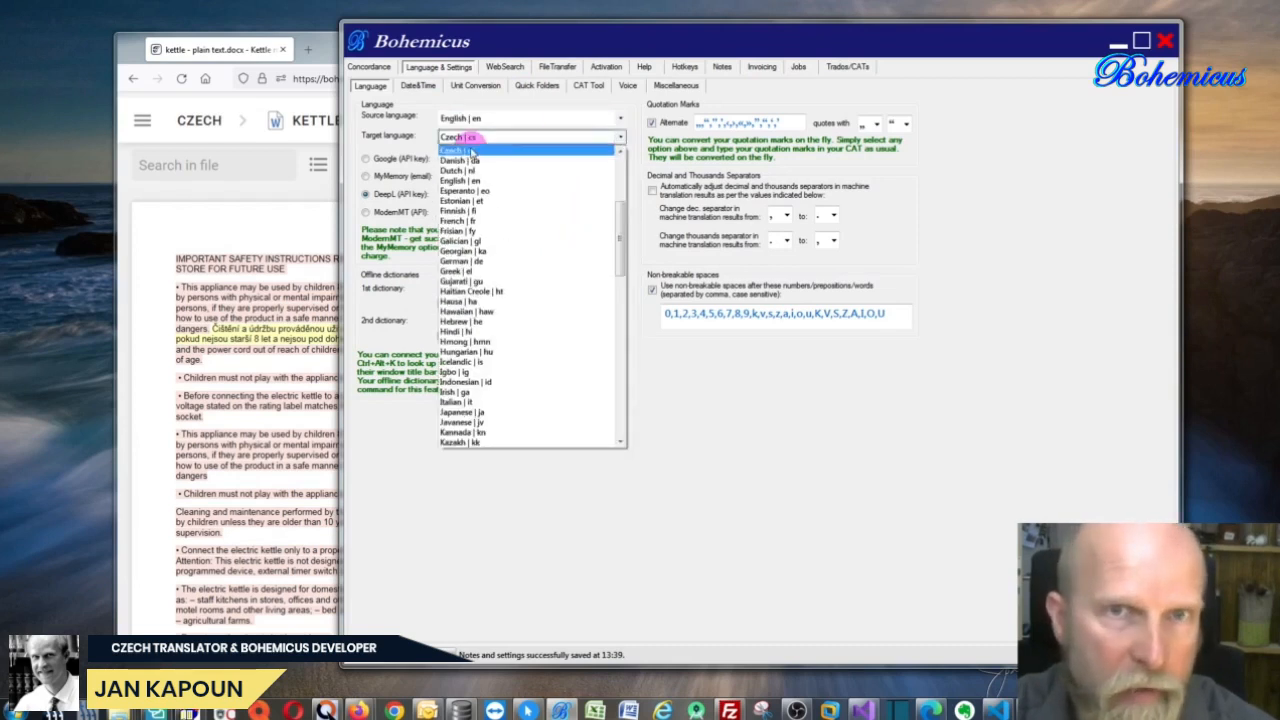
{"action": "left_click", "coordinate": [472, 150]}
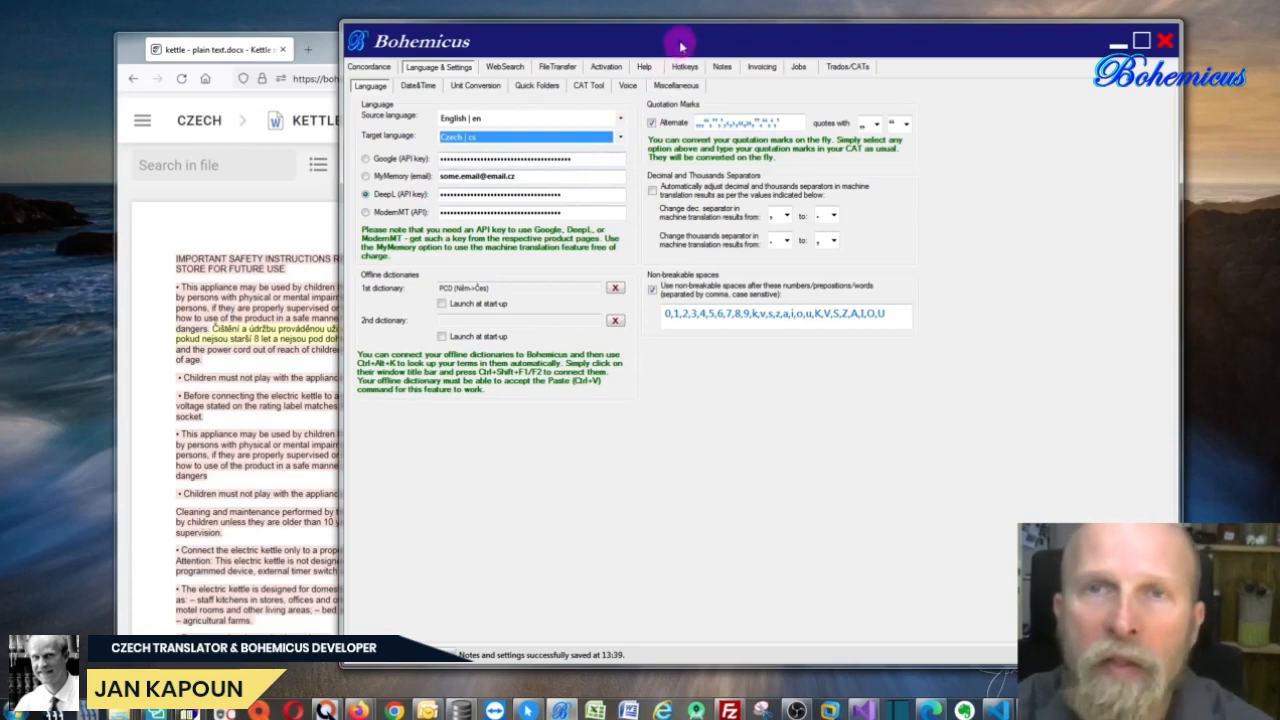
Return to Crowdin in the browser and machine-translate the next string, about keeping the appliance and power cord out of children's reach
{"action": "left_click_drag", "start_coordinate": [676, 40], "coordinate": [626, 40]}
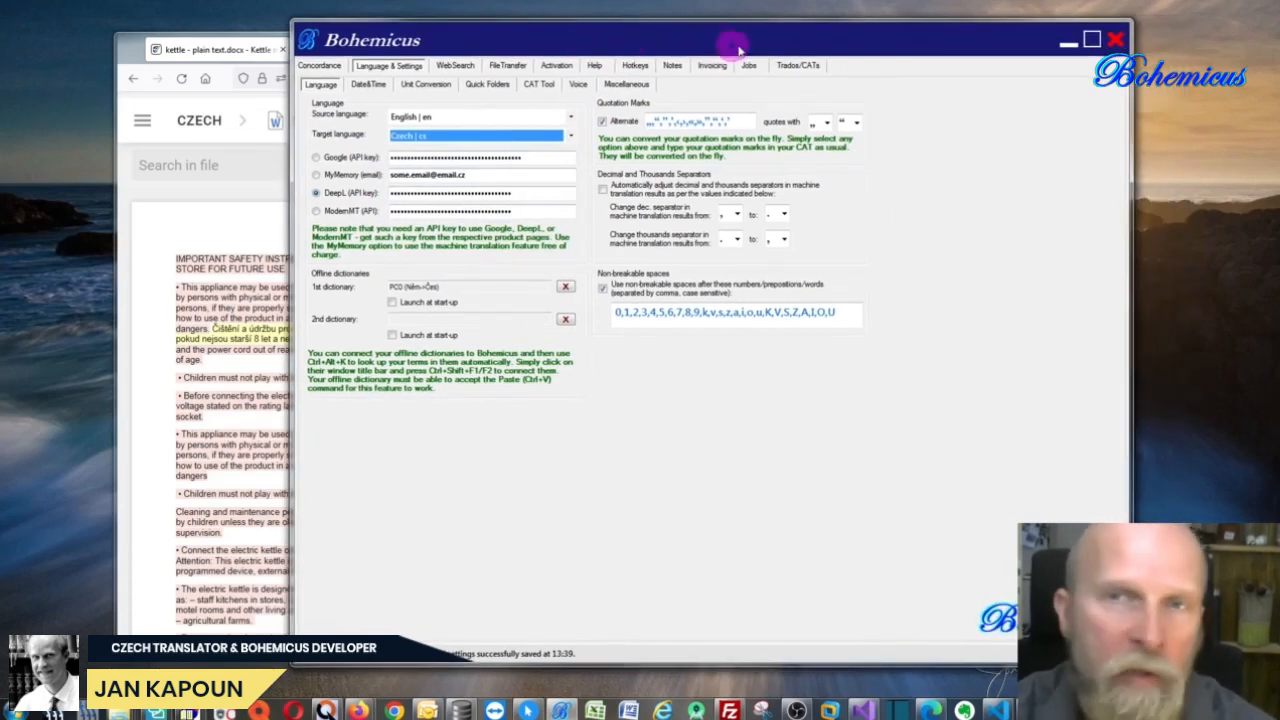
{"action": "left_click", "coordinate": [1068, 40]}
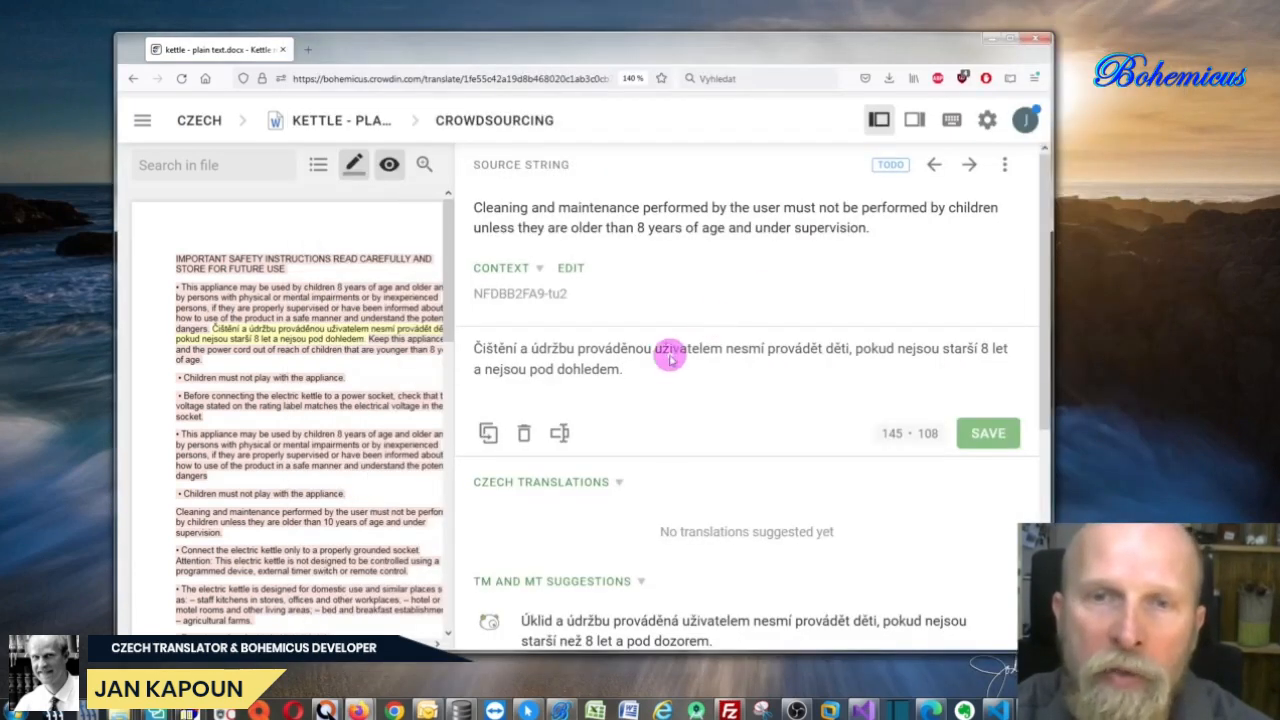
{"action": "left_click", "coordinate": [971, 166]}
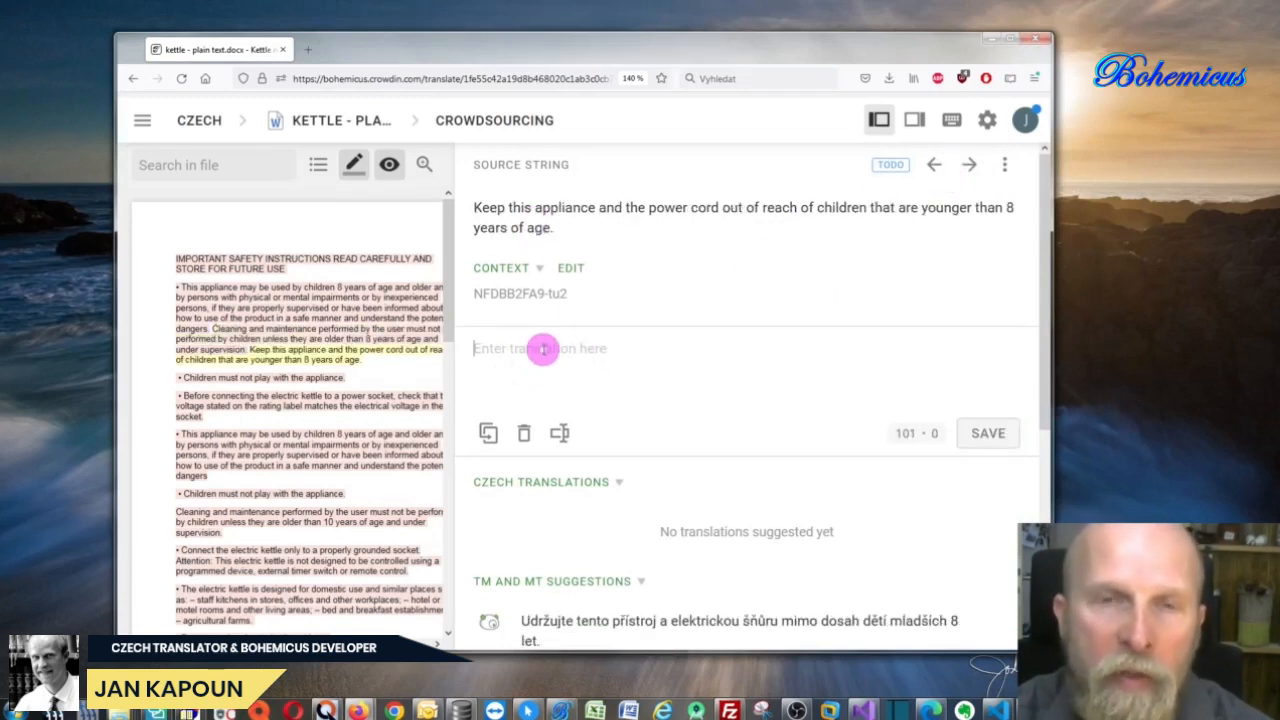
{"action": "key", "text": "alt+c"}
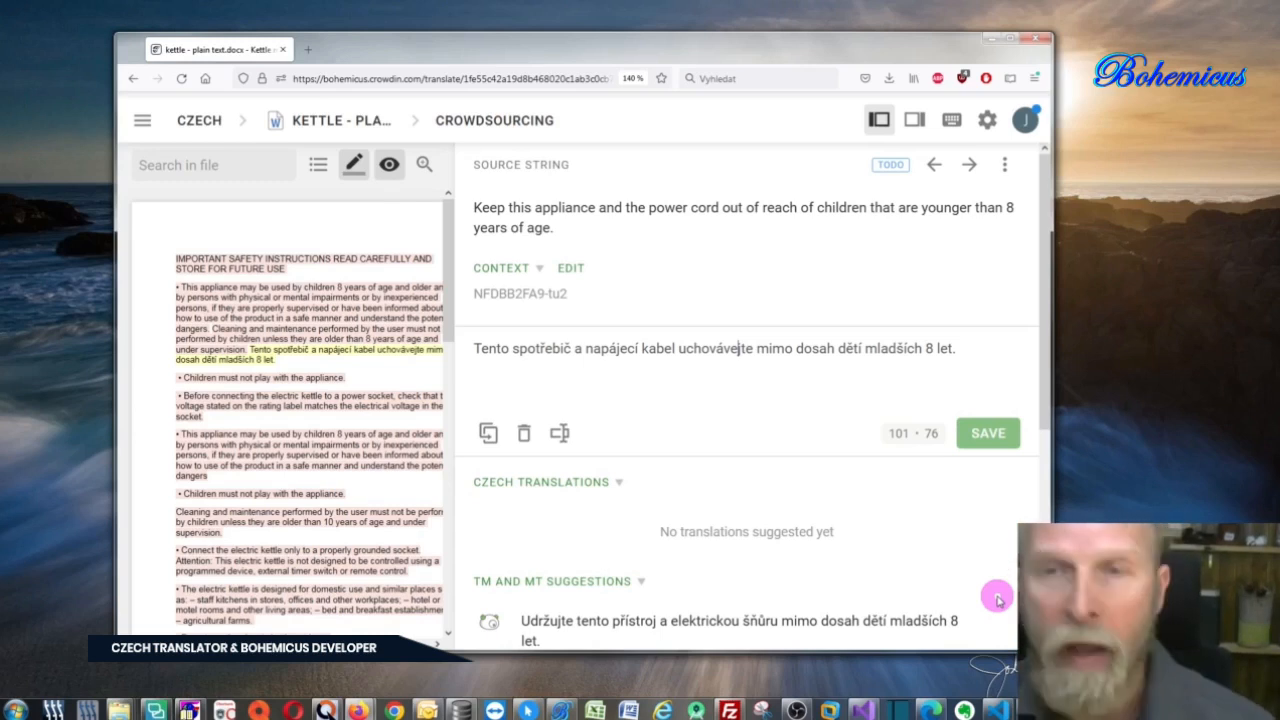
Go to the string "Children must not play with the appliance." and dictate the translation "Děti si se zařízením nesmějí hrát."
{"action": "left_click", "coordinate": [970, 166]}
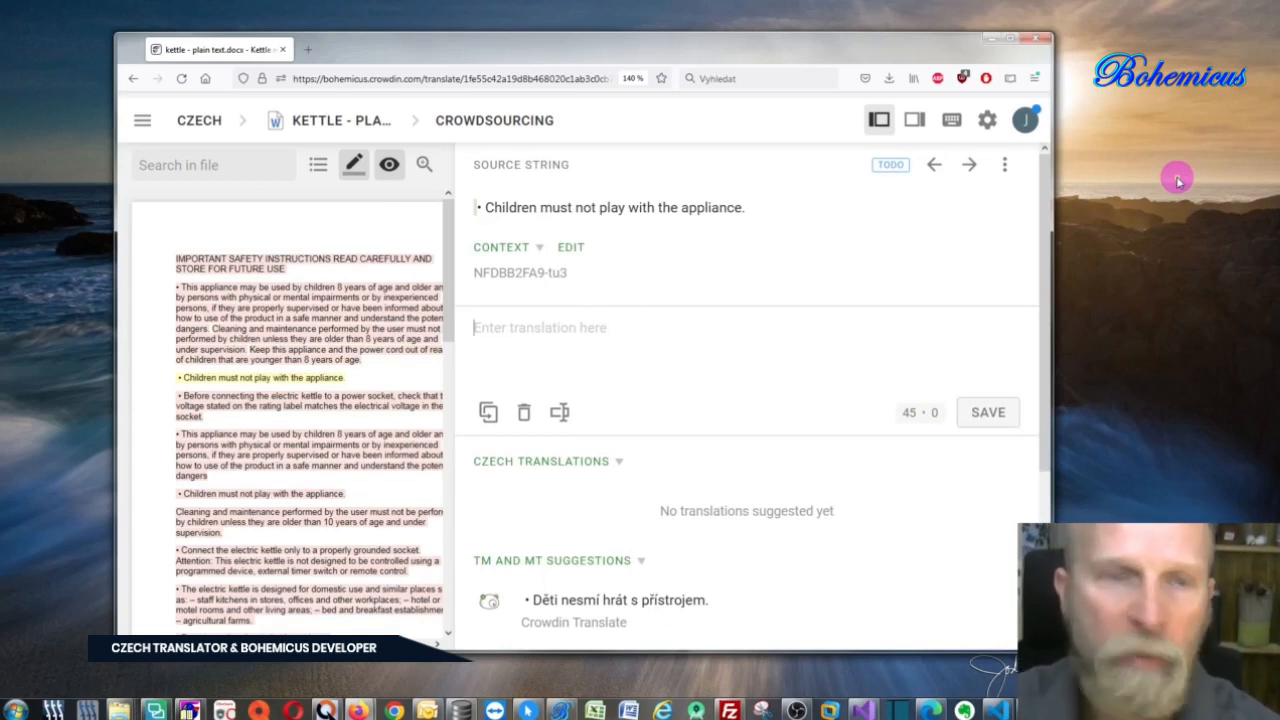
{"action": "left_click", "coordinate": [1123, 378]}
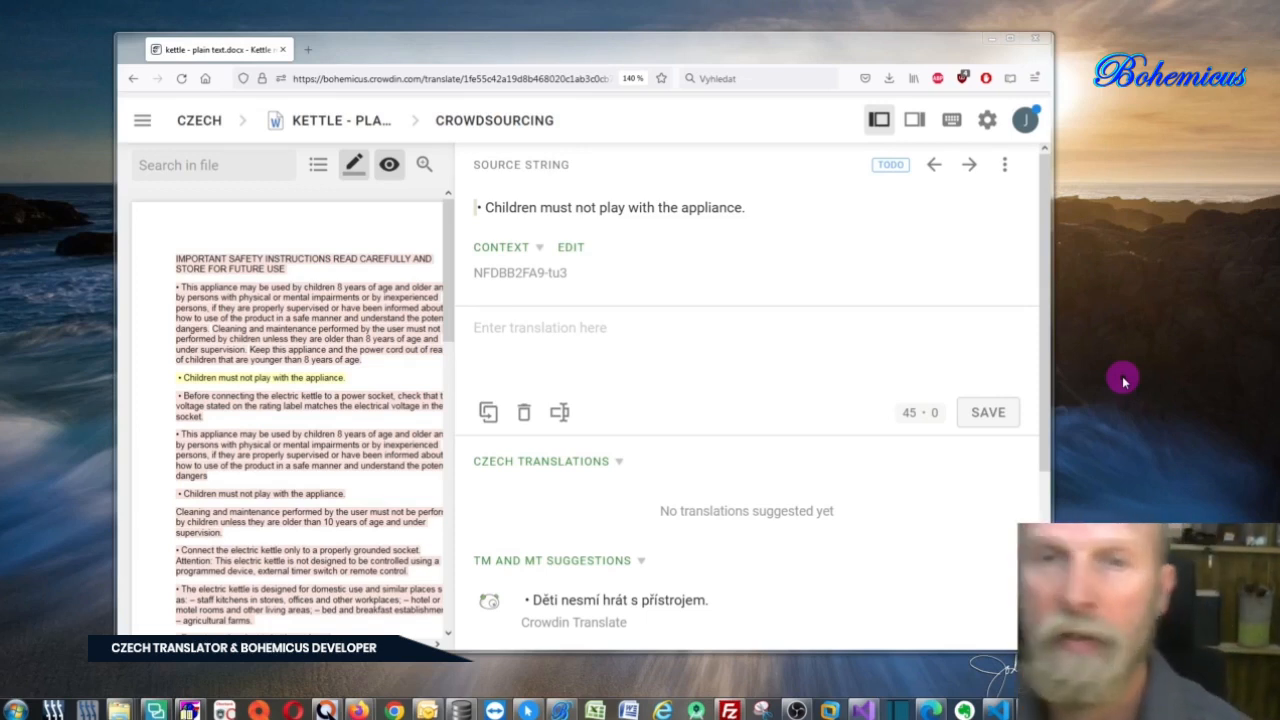
{"action": "left_click", "coordinate": [509, 339]}
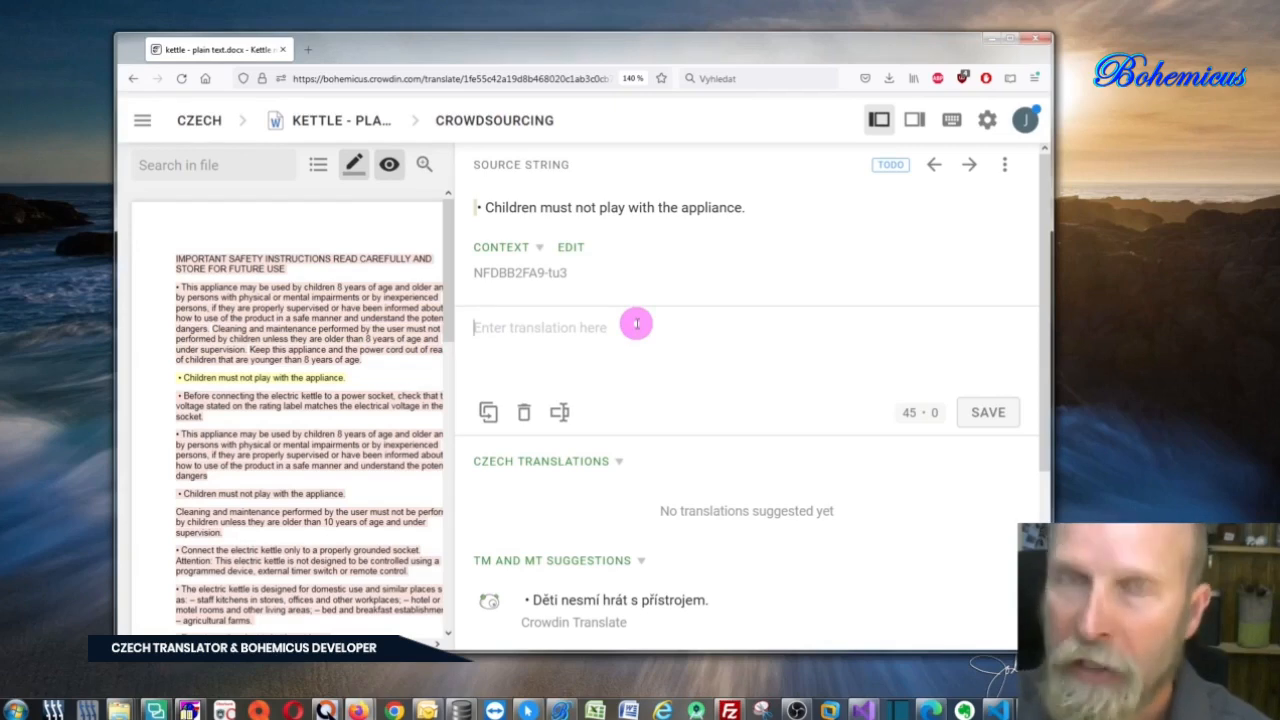
{"action": "key", "text": "super+h"}
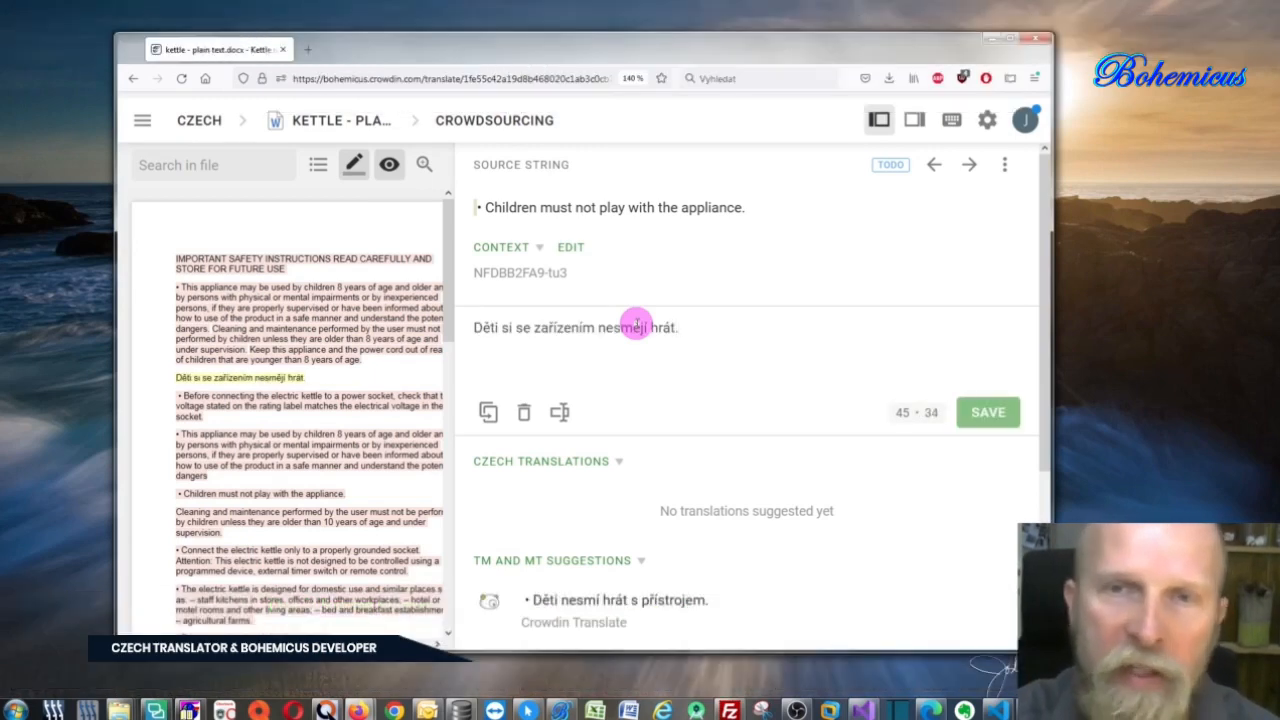
Dictate the Czech translation of the next string, about checking the socket voltage before connecting the kettle, and end it with a period
{"action": "left_click", "coordinate": [969, 165]}
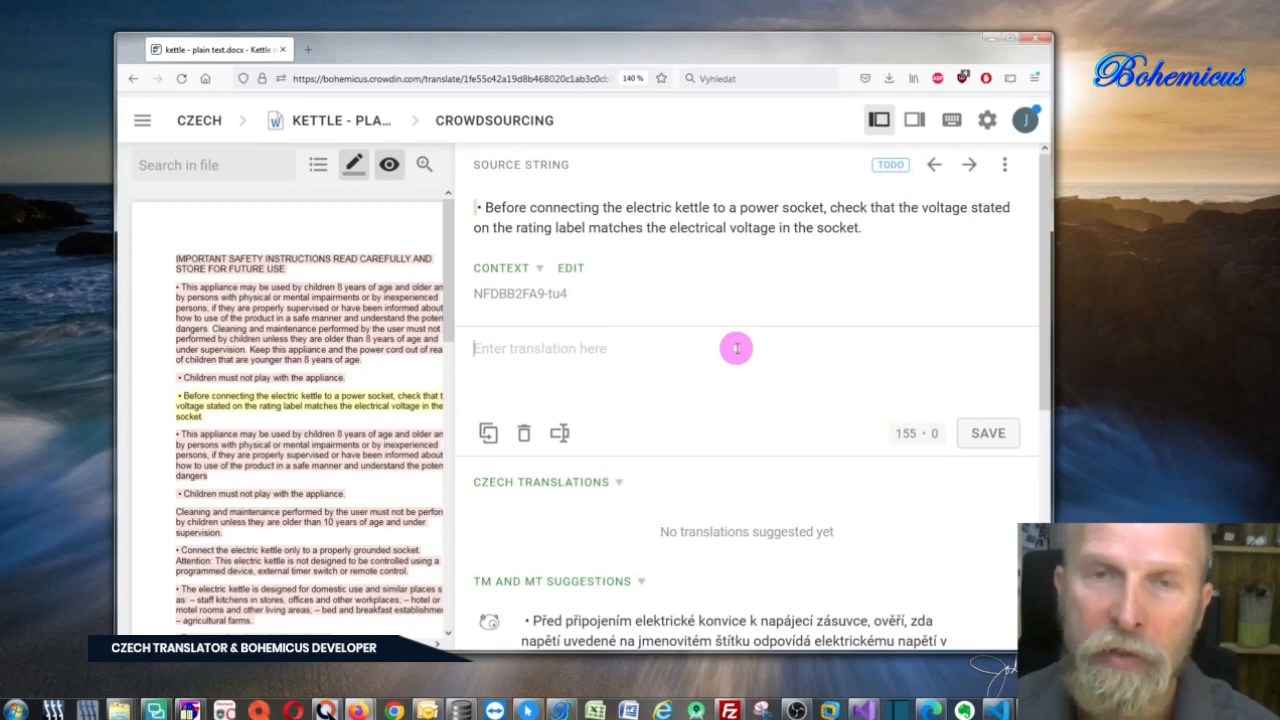
{"action": "key", "text": "ctrl"}
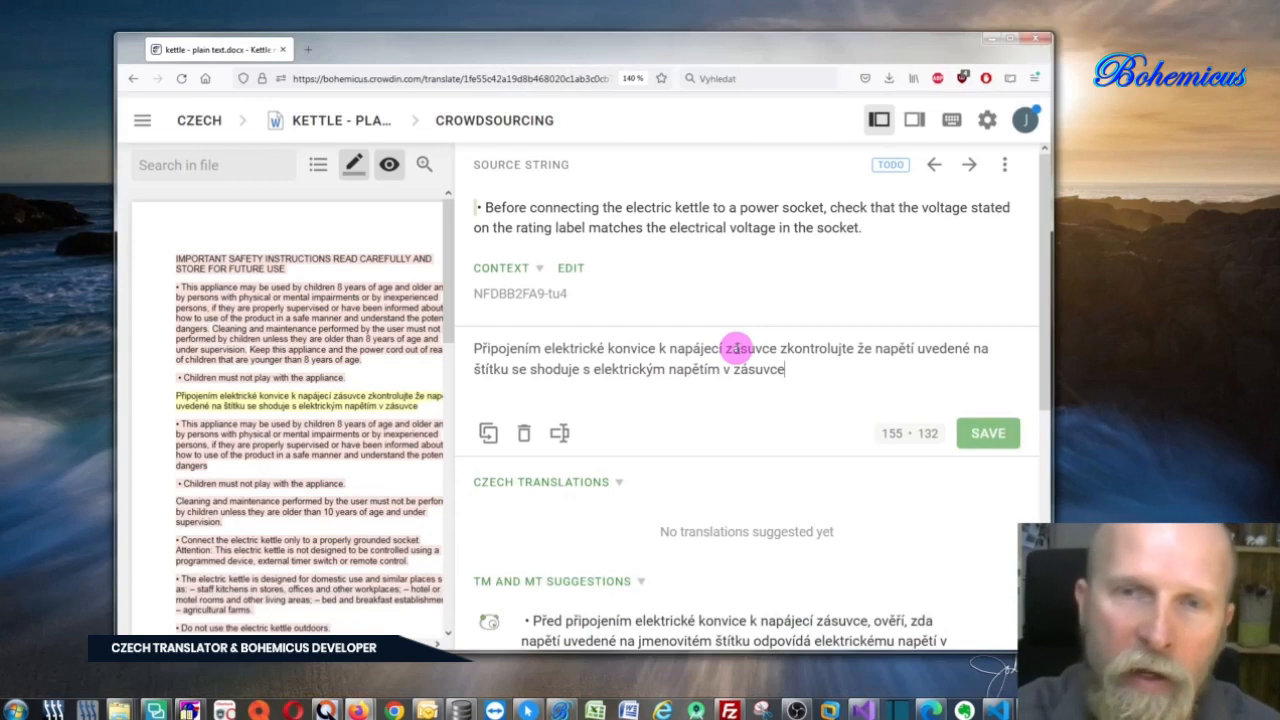
{"action": "type", "text": "."}
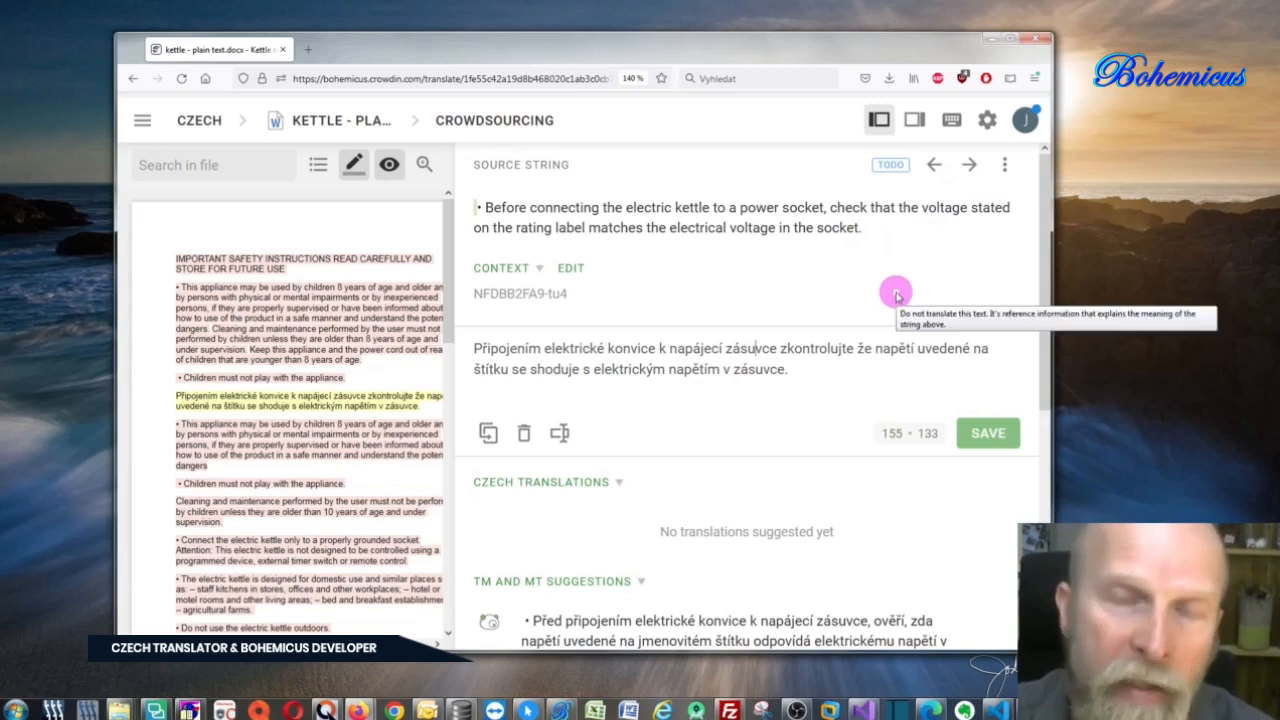
{"action": "left_click", "coordinate": [846, 350]}
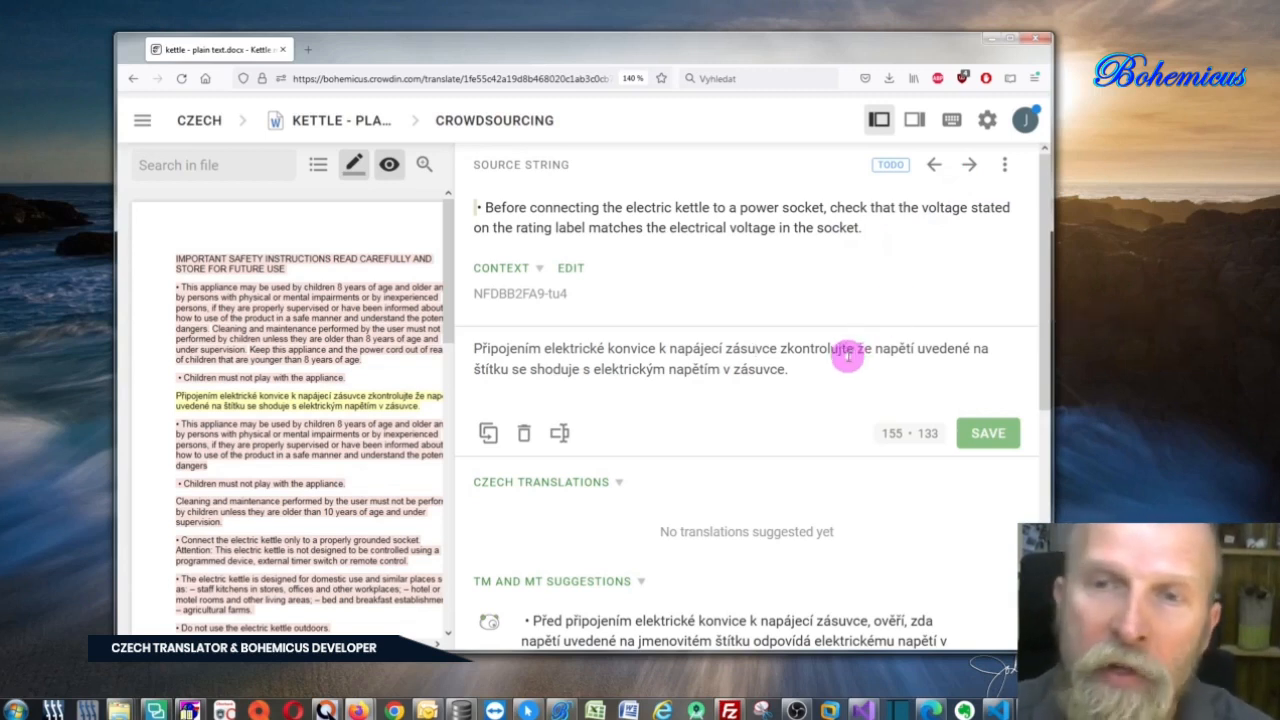
Look up "appliance" from the string about children 8 years and older in Bohemicus and the PCD dictionary, placing both windows side by side
{"action": "left_click", "coordinate": [257, 308]}
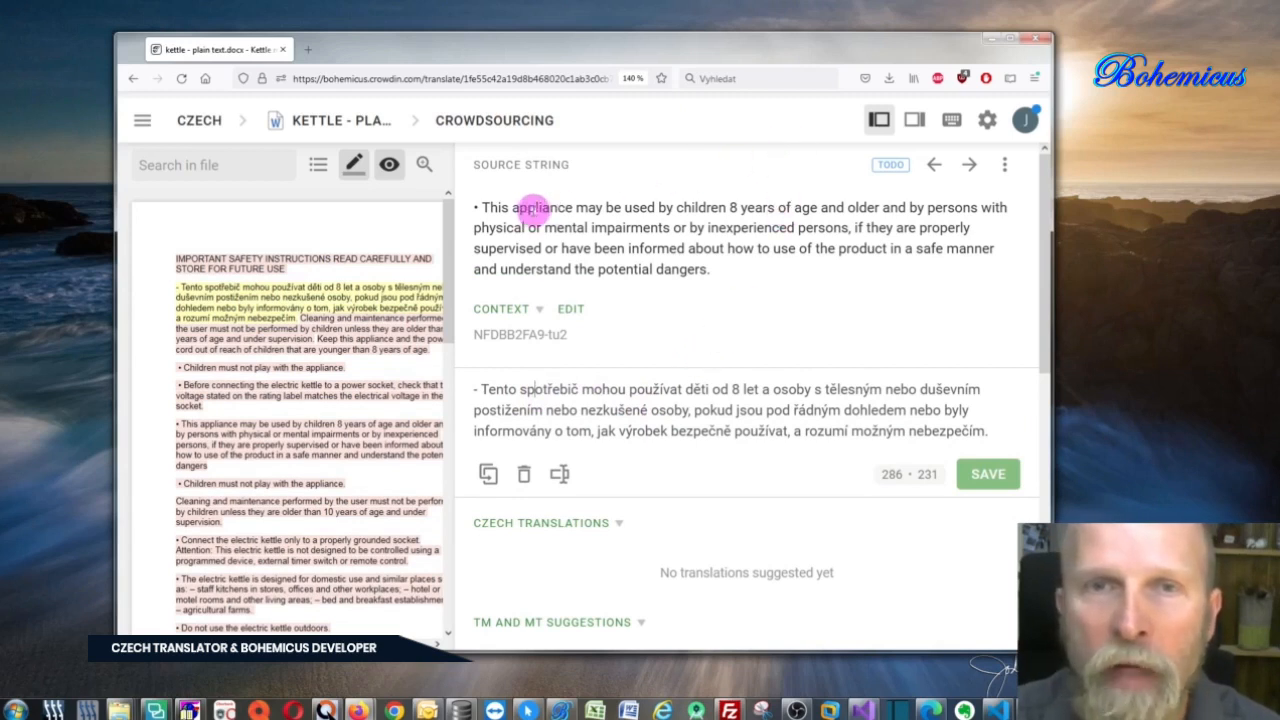
{"action": "double_click", "coordinate": [548, 207]}
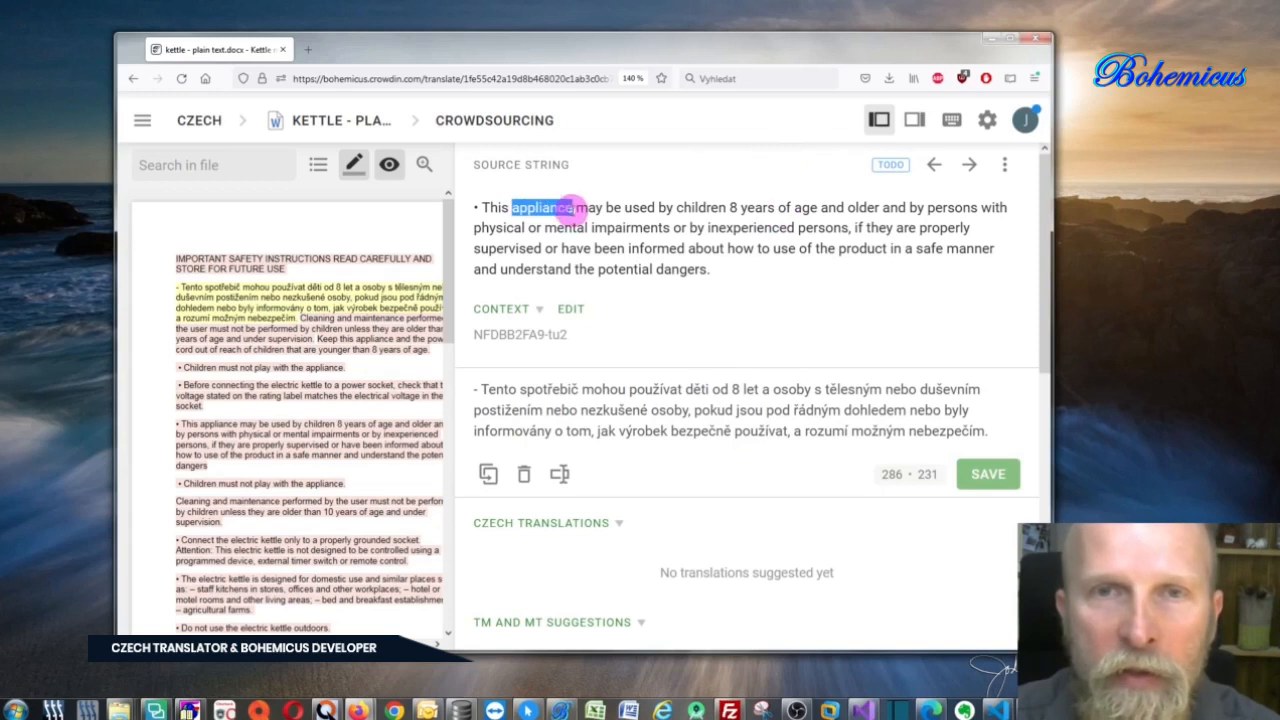
{"action": "right_click", "coordinate": [572, 210]}
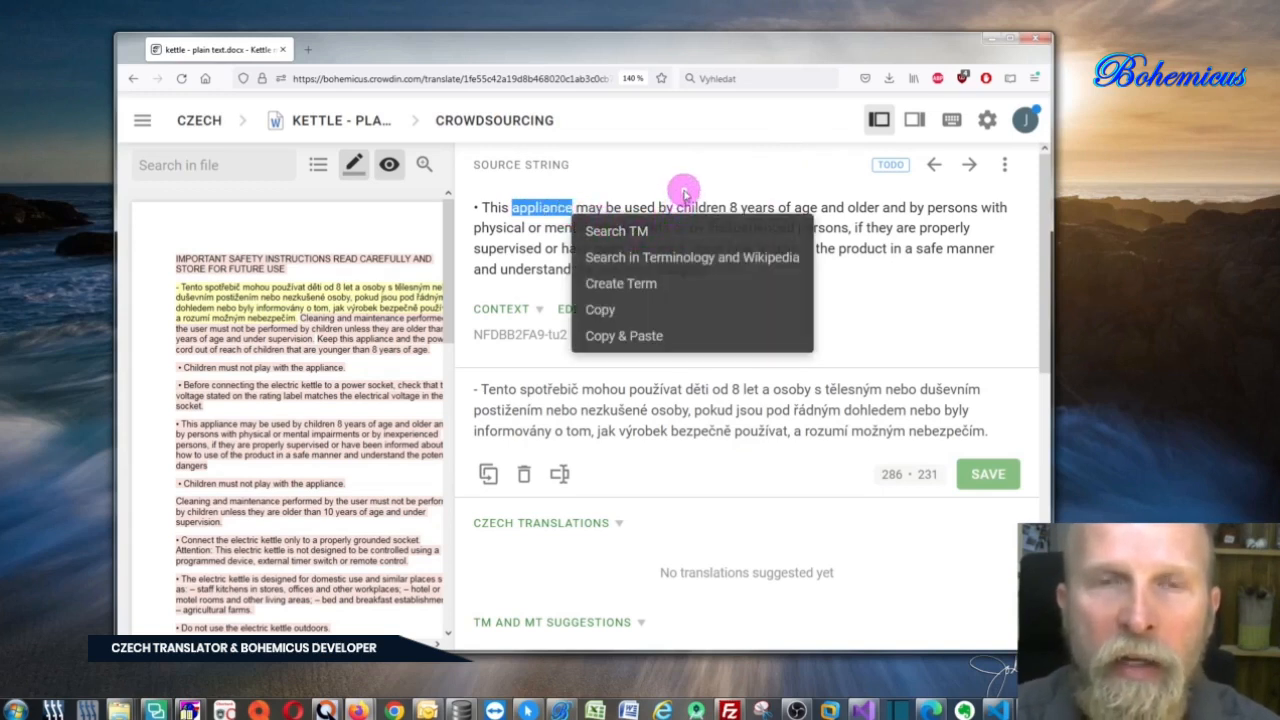
{"action": "left_click", "coordinate": [528, 207]}
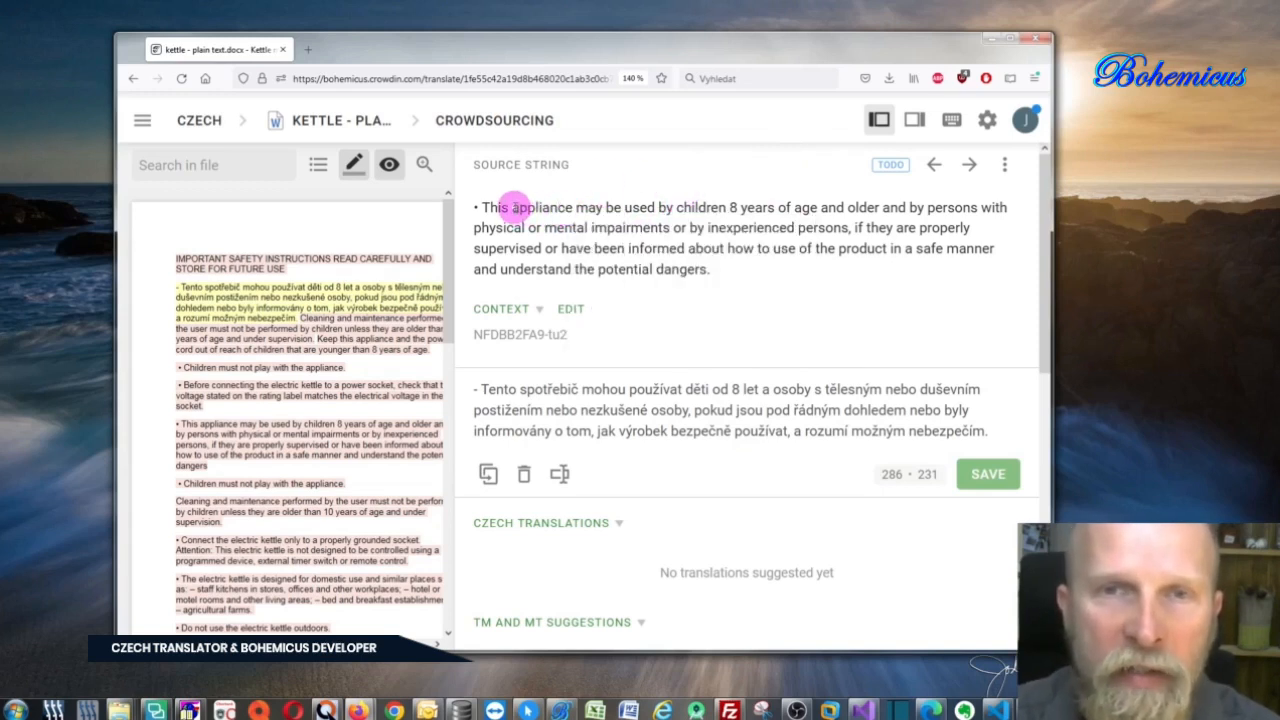
{"action": "left_click_drag", "start_coordinate": [511, 207], "coordinate": [577, 206]}
{"action": "right_click", "coordinate": [573, 206]}
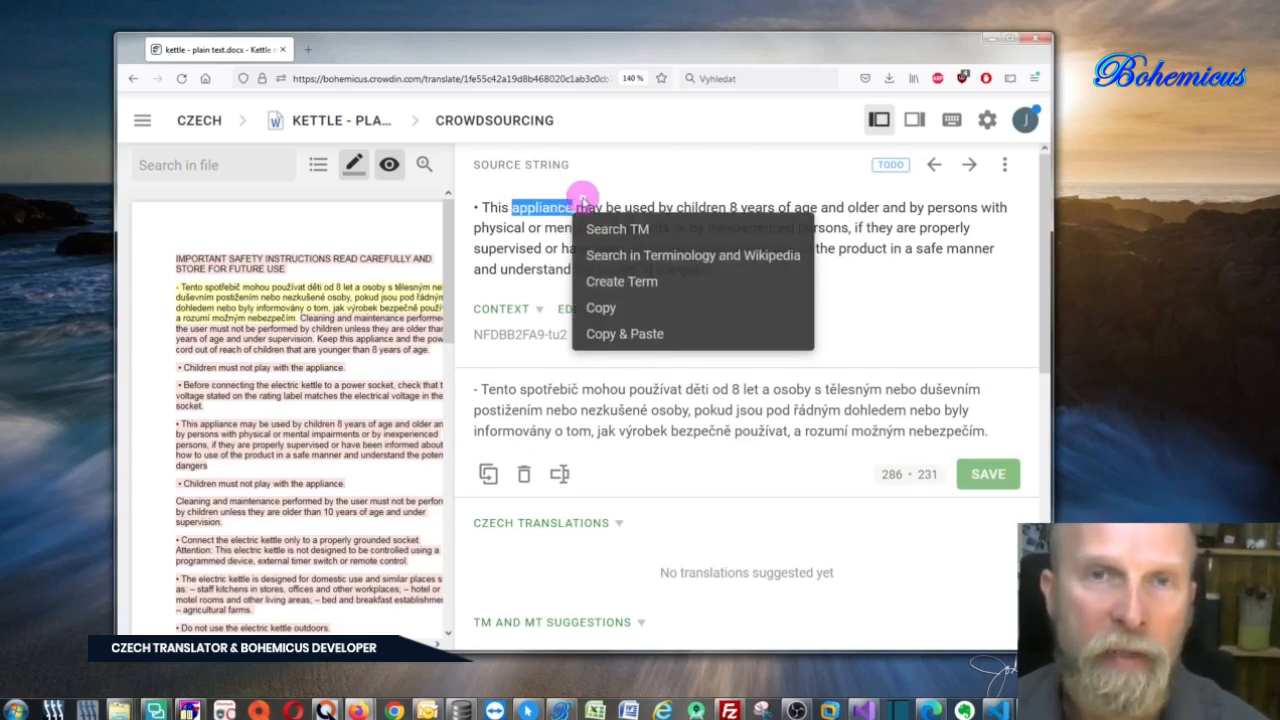
{"action": "key", "text": "ctrl"}
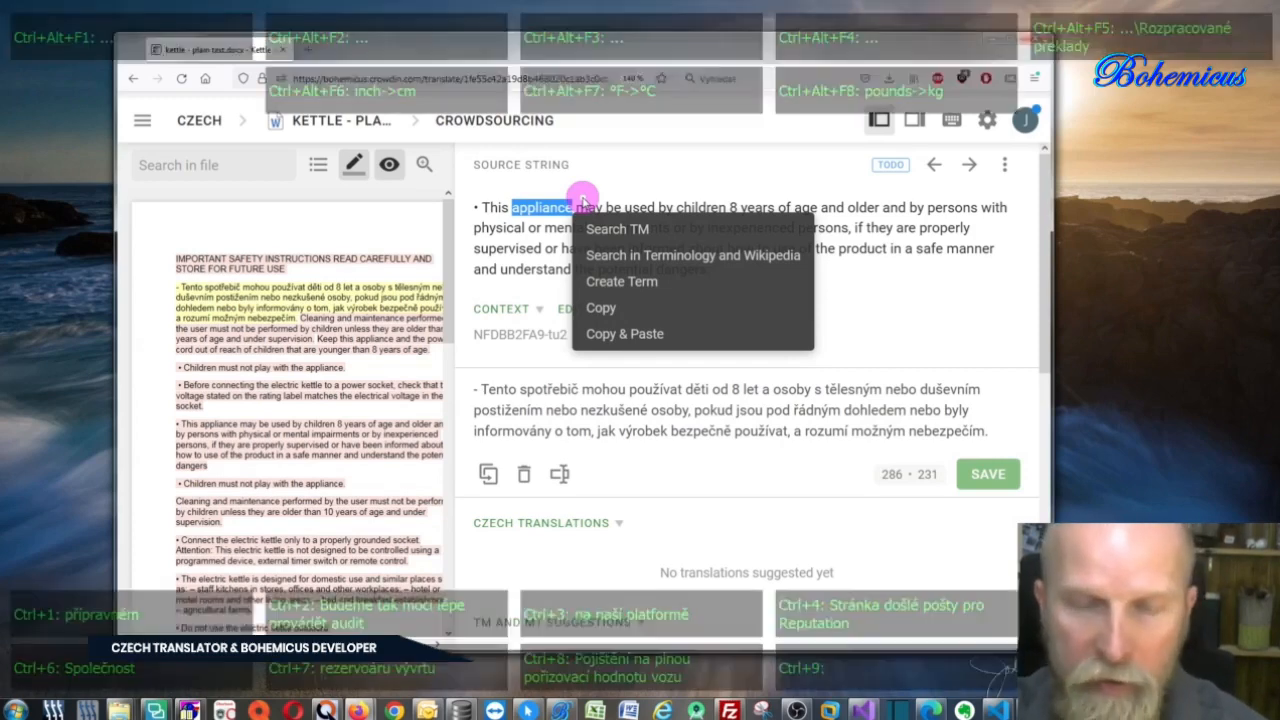
{"action": "key", "text": "ctrl+c"}
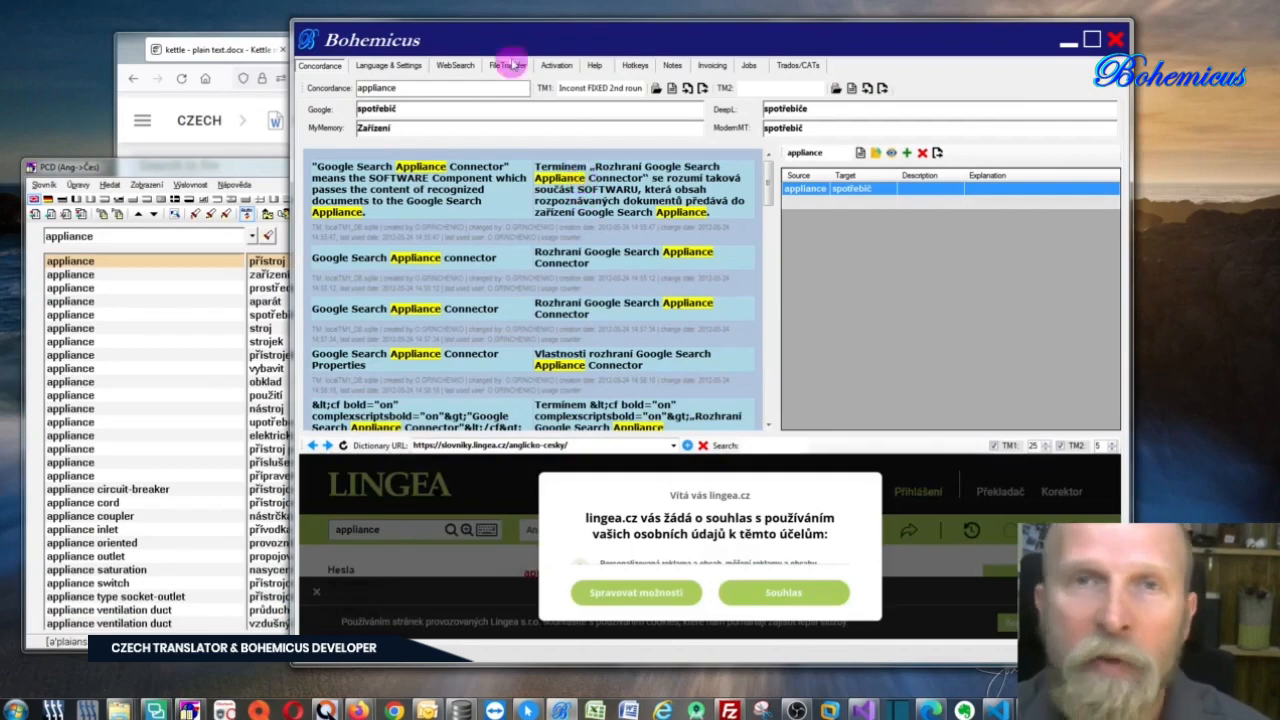
{"action": "left_click_drag", "start_coordinate": [516, 40], "coordinate": [708, 47]}
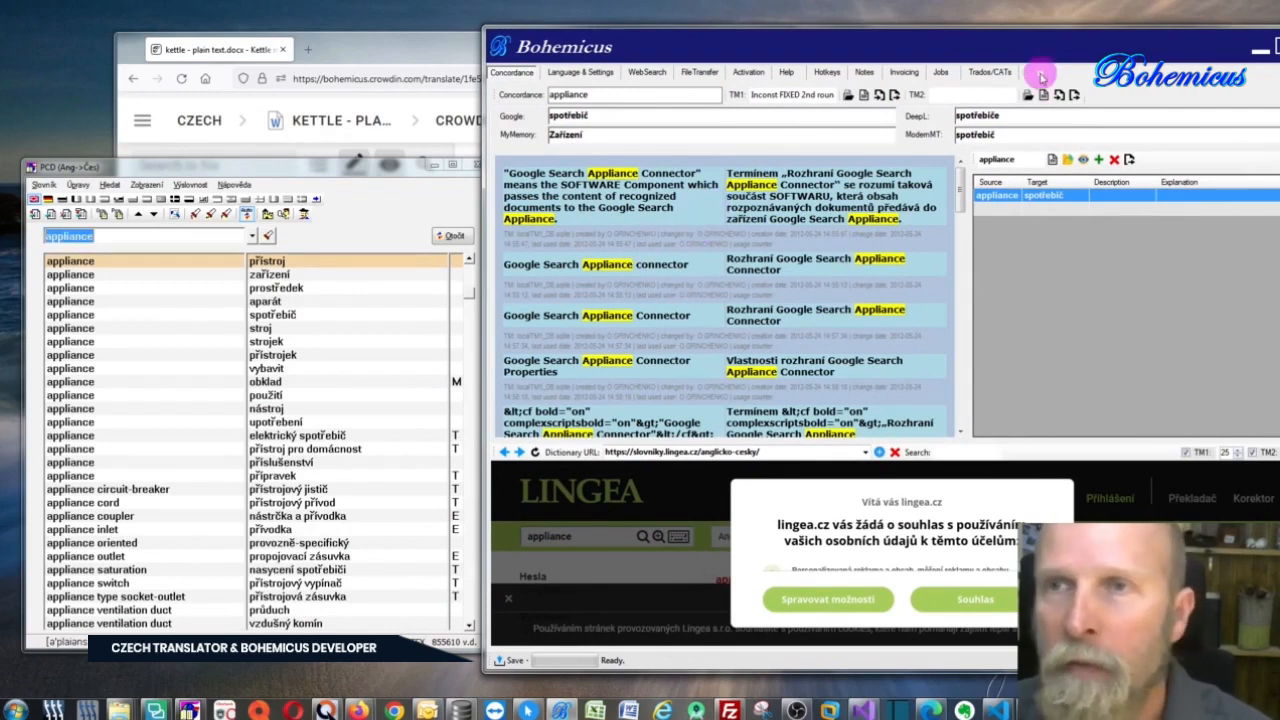
Reposition the Bohemicus and PCD dictionary windows to compare their Czech equivalents for "appliance"
{"action": "left_click_drag", "start_coordinate": [1082, 56], "coordinate": [868, 60]}
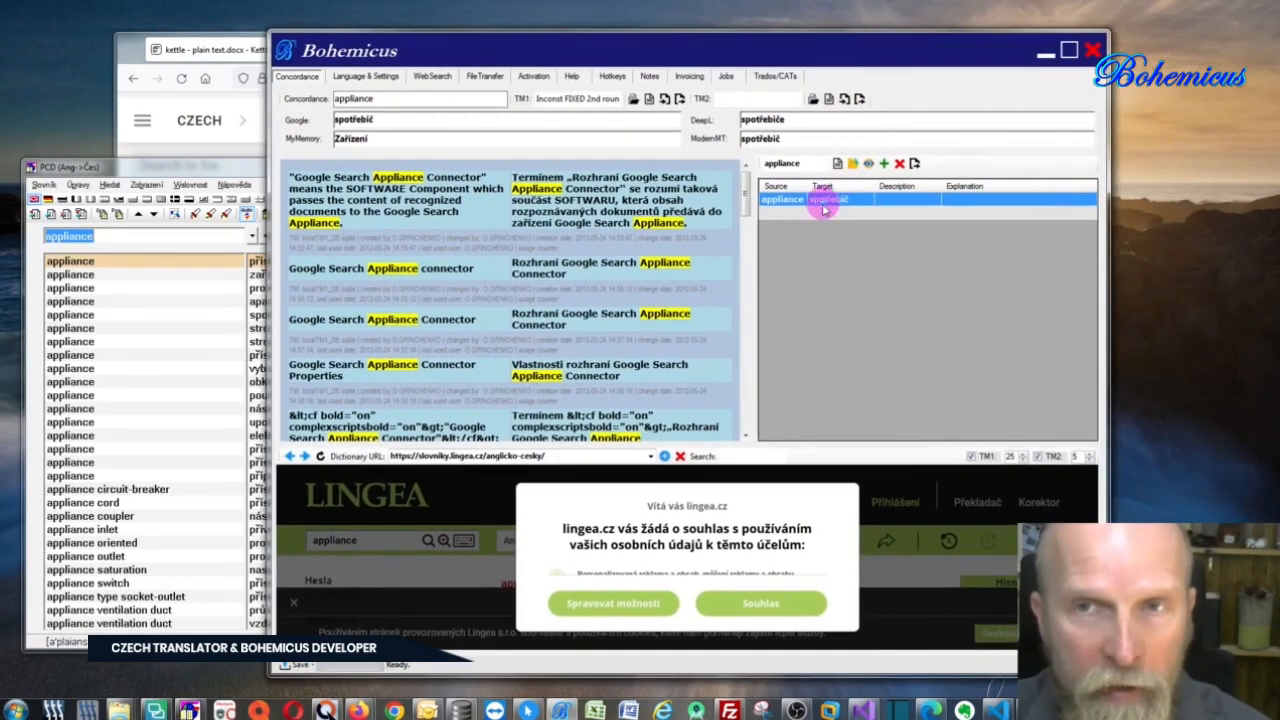
{"action": "left_click_drag", "start_coordinate": [735, 62], "coordinate": [952, 49]}
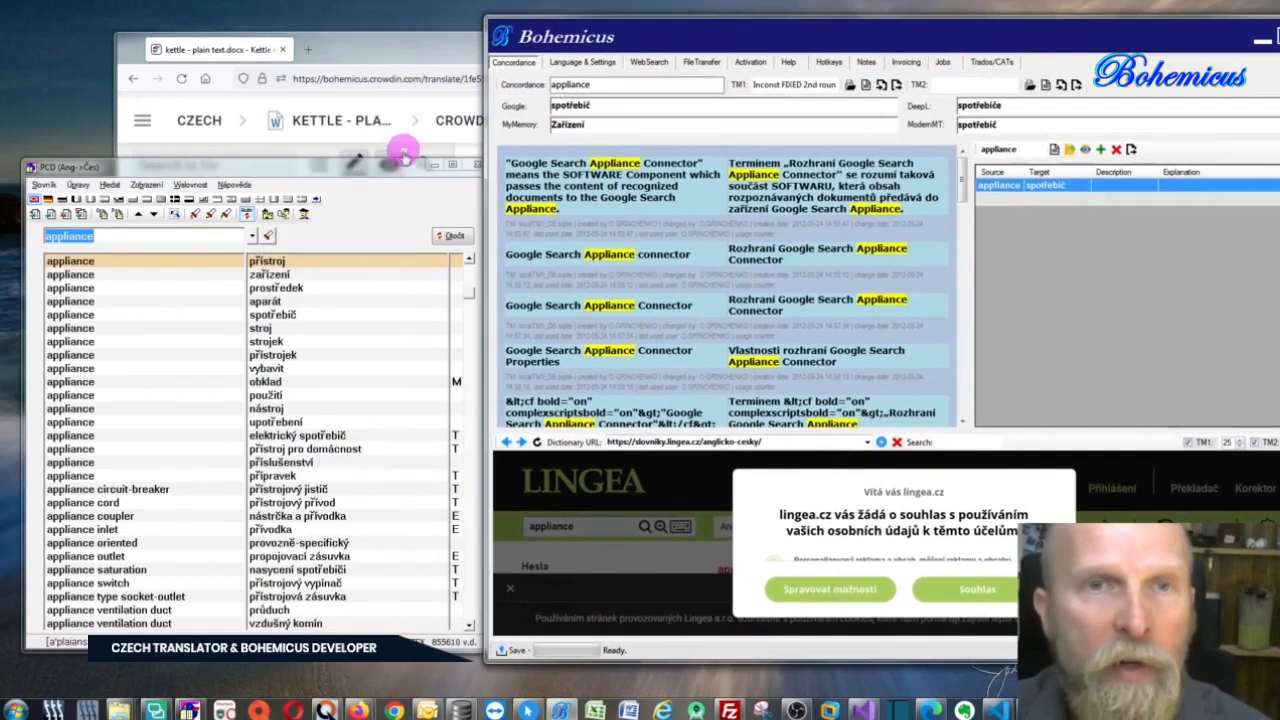
{"action": "left_click_drag", "start_coordinate": [384, 168], "coordinate": [461, 145]}
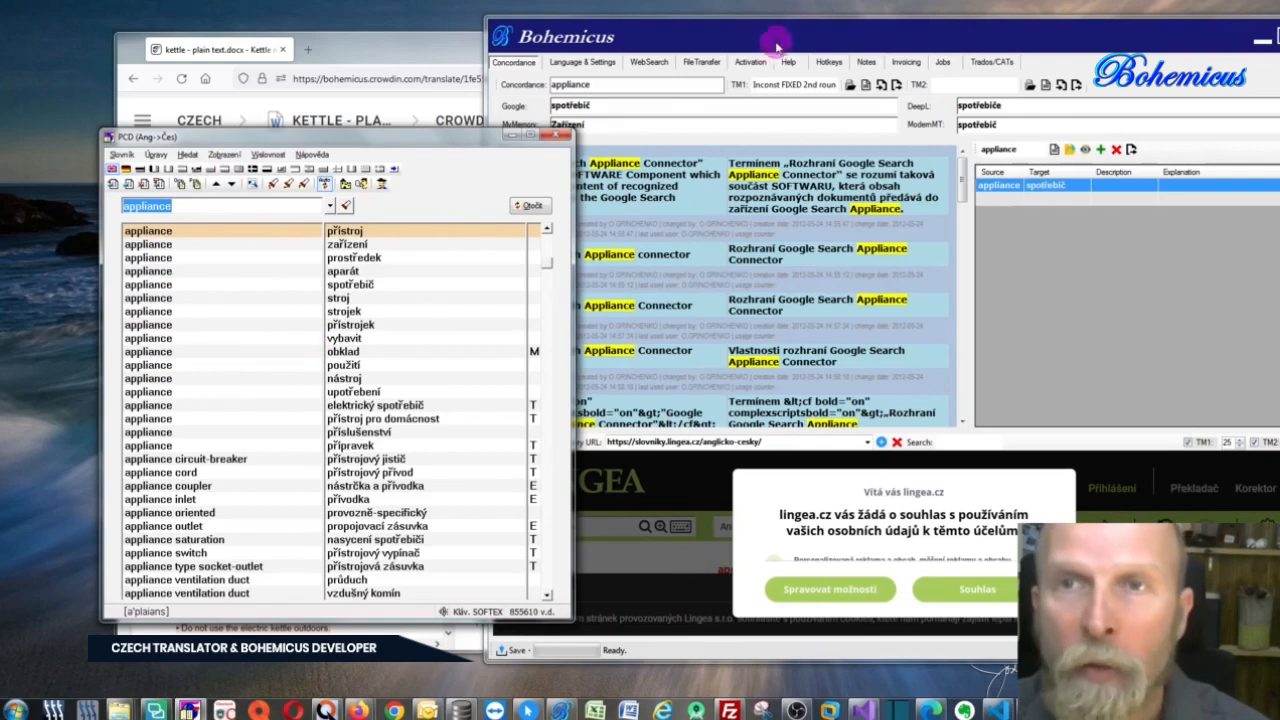
{"action": "left_click_drag", "start_coordinate": [810, 44], "coordinate": [689, 45]}
Accept the Lingea data consent, enlarge the dictionary pane in Bohemicus and examine the "appliance" entry
{"action": "left_click", "coordinate": [852, 596]}
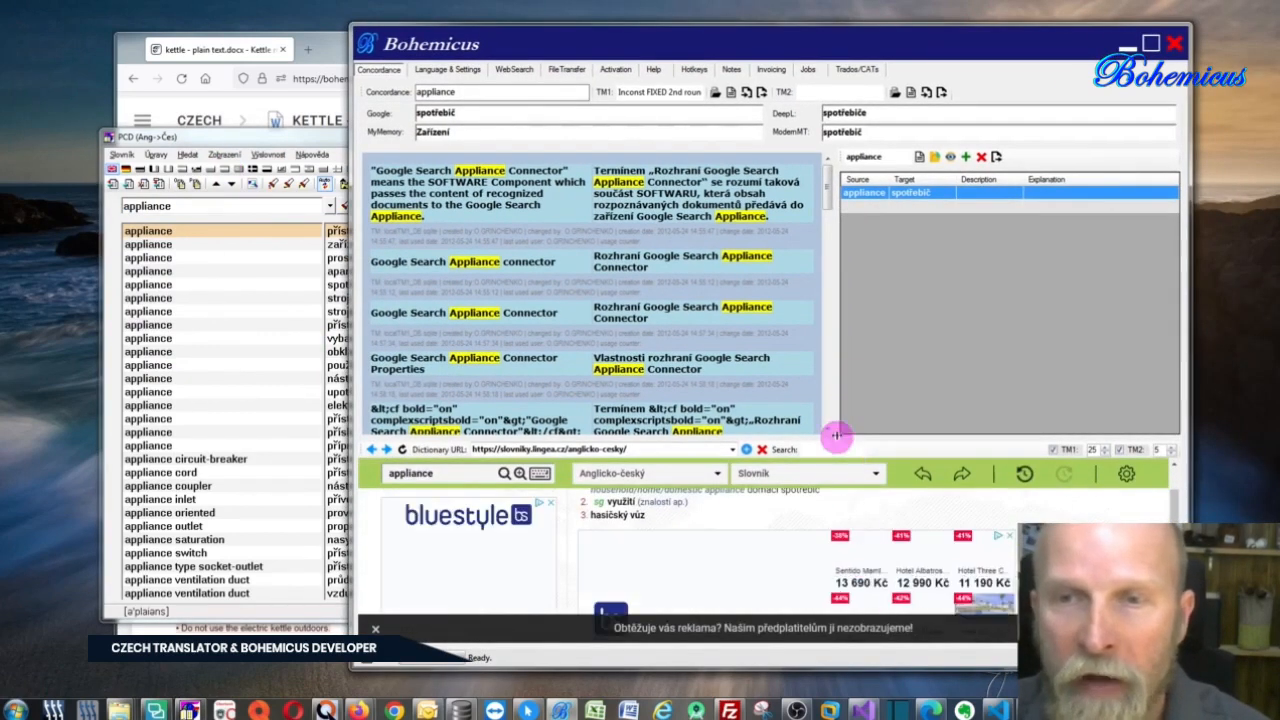
{"action": "left_click_drag", "start_coordinate": [831, 440], "coordinate": [815, 308]}
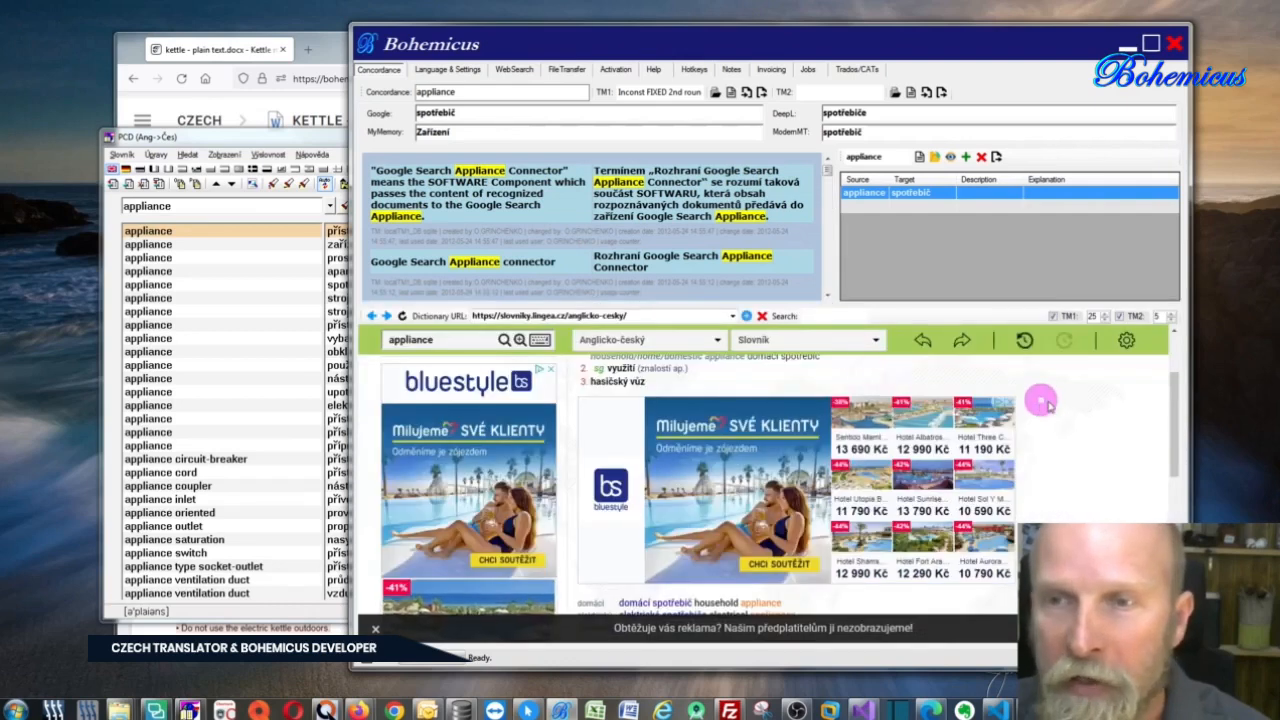
{"action": "scroll", "coordinate": [1042, 400], "scroll_direction": "up", "scroll_amount": 2}
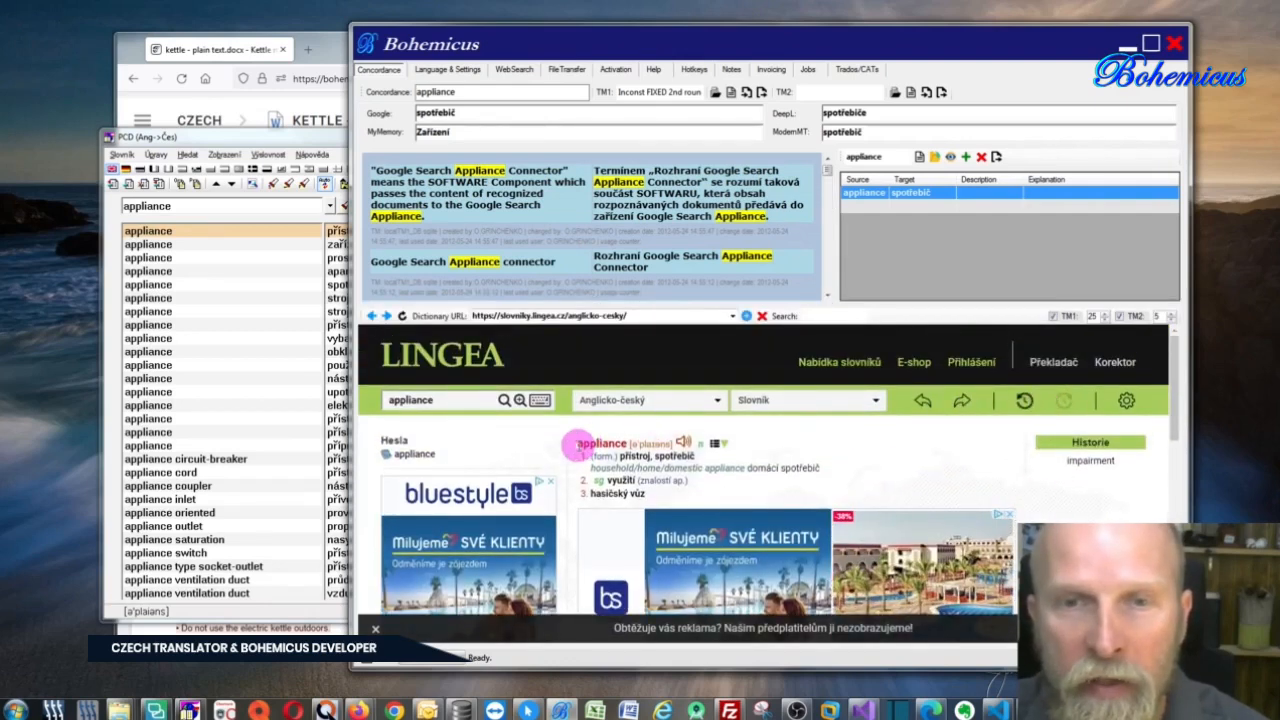
{"action": "left_click_drag", "start_coordinate": [577, 443], "coordinate": [628, 443]}
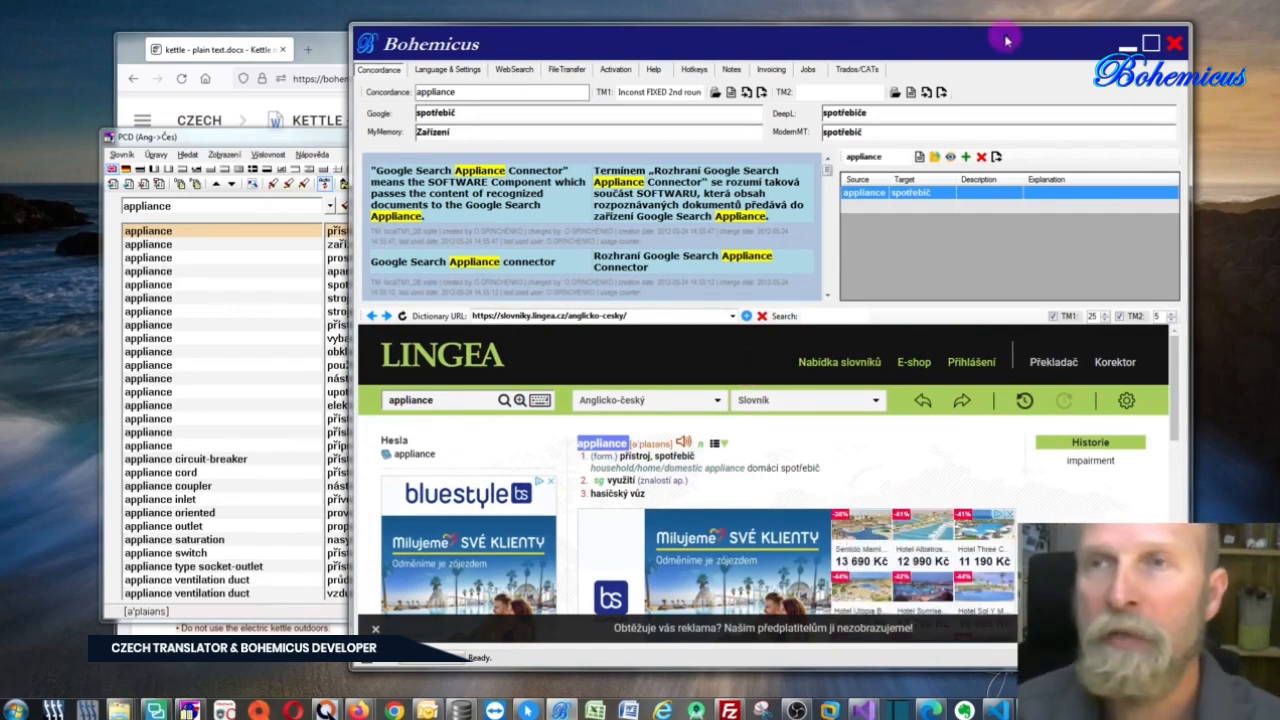
Return to Crowdin and look up "person" from the string about children 8 years and older in Bohemicus and the PCD dictionary
{"action": "left_click", "coordinate": [1127, 44]}
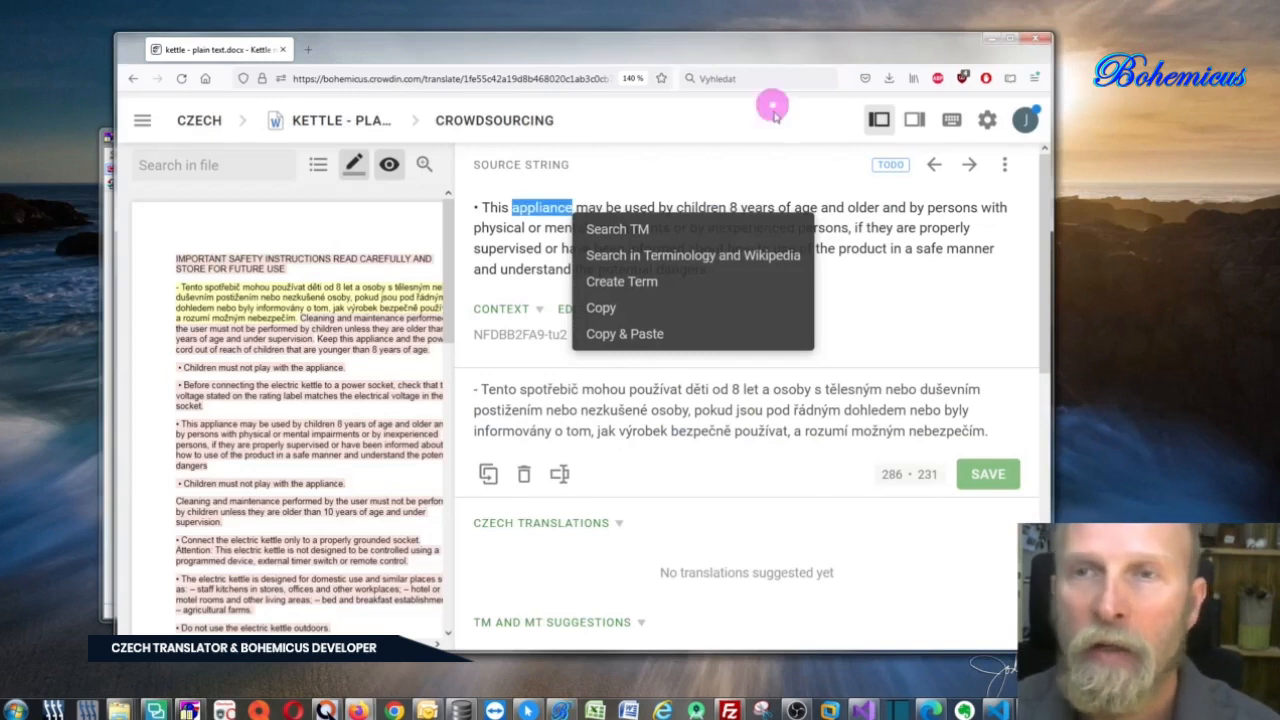
{"action": "left_click", "coordinate": [928, 208]}
{"action": "left_click_drag", "start_coordinate": [928, 208], "coordinate": [971, 207]}
{"action": "right_click", "coordinate": [972, 212]}
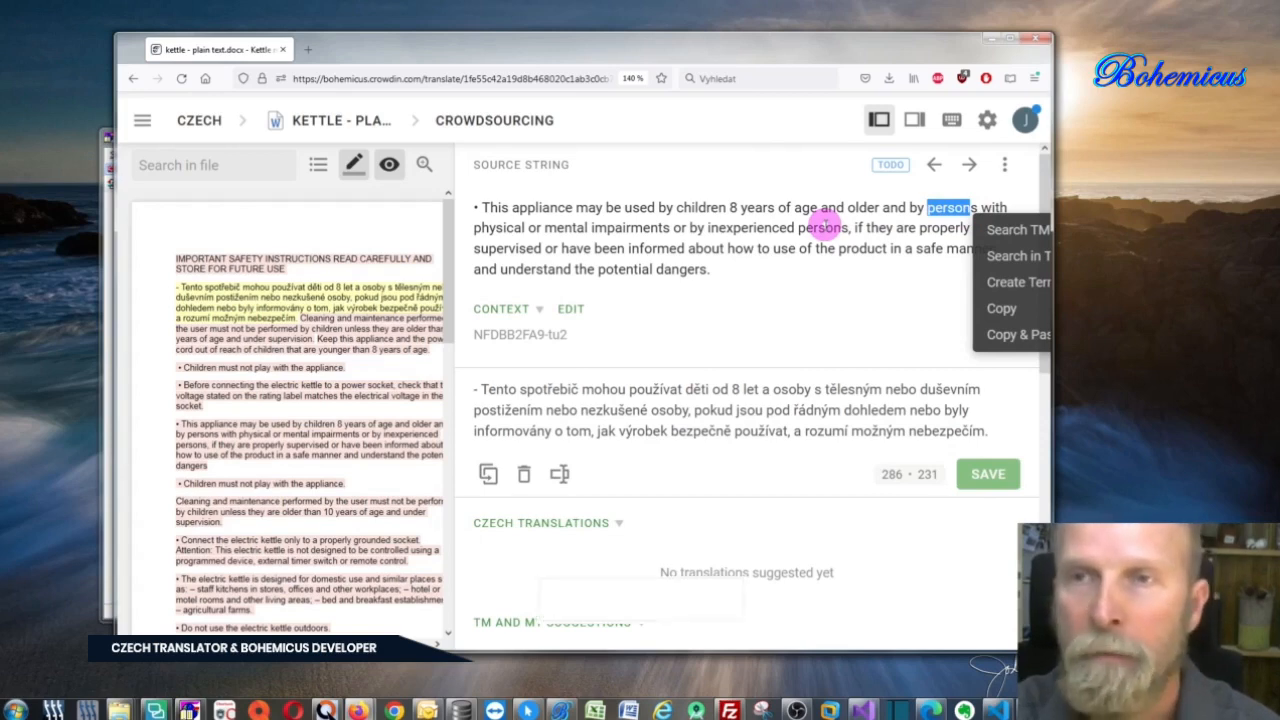
{"action": "key", "text": "F1"}
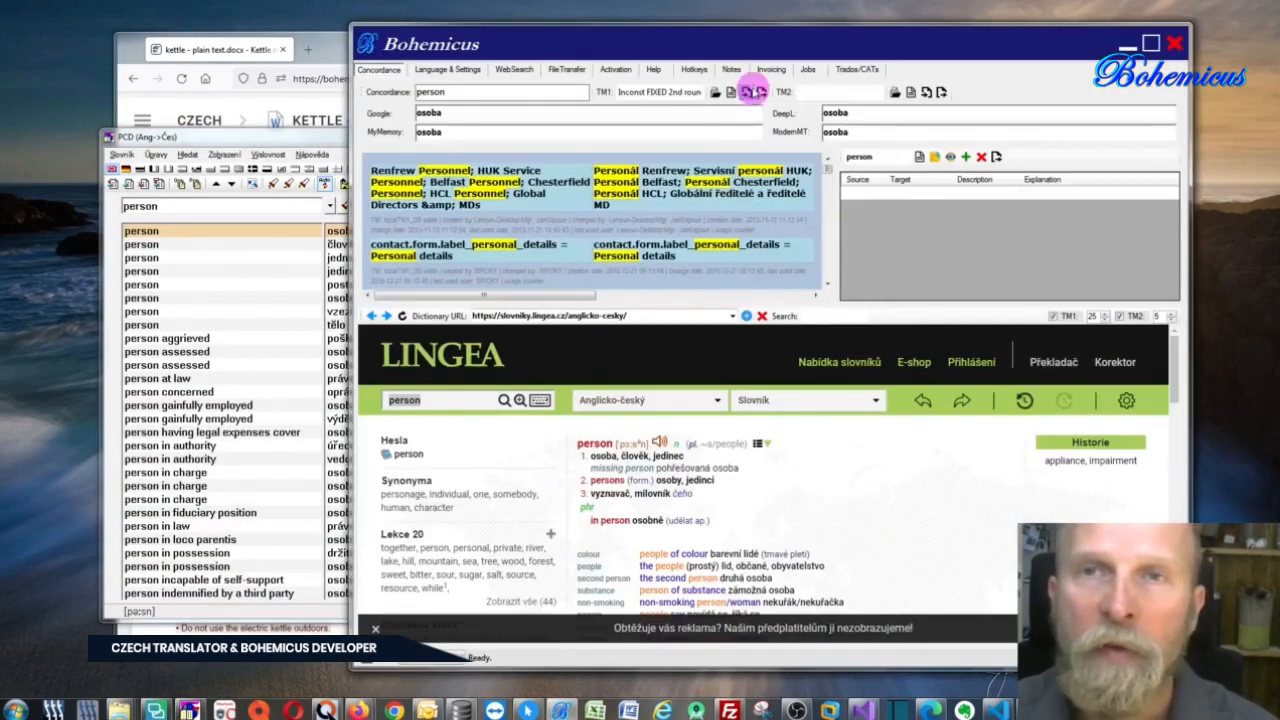
Move the Bohemicus and PCD windows apart to compare the "person" results, and bring the Crowdin browser window back to the front
{"action": "left_click_drag", "start_coordinate": [740, 44], "coordinate": [822, 56]}
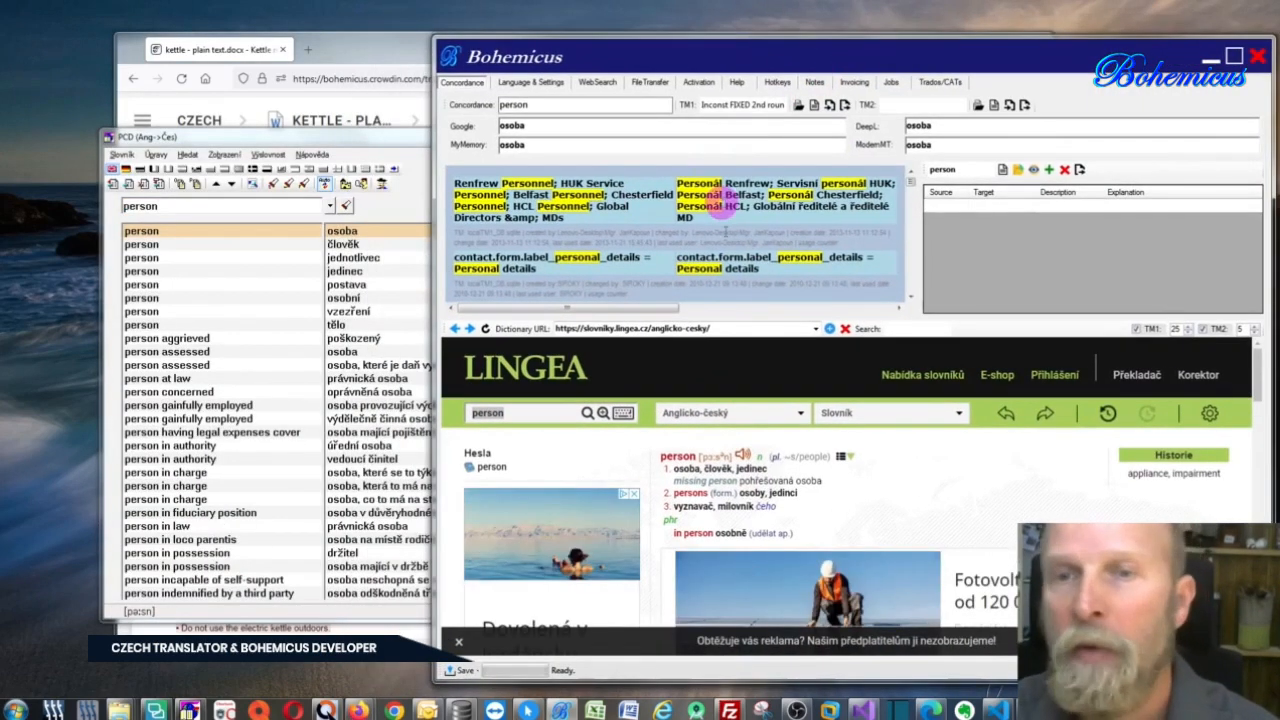
{"action": "left_click_drag", "start_coordinate": [396, 136], "coordinate": [276, 136]}
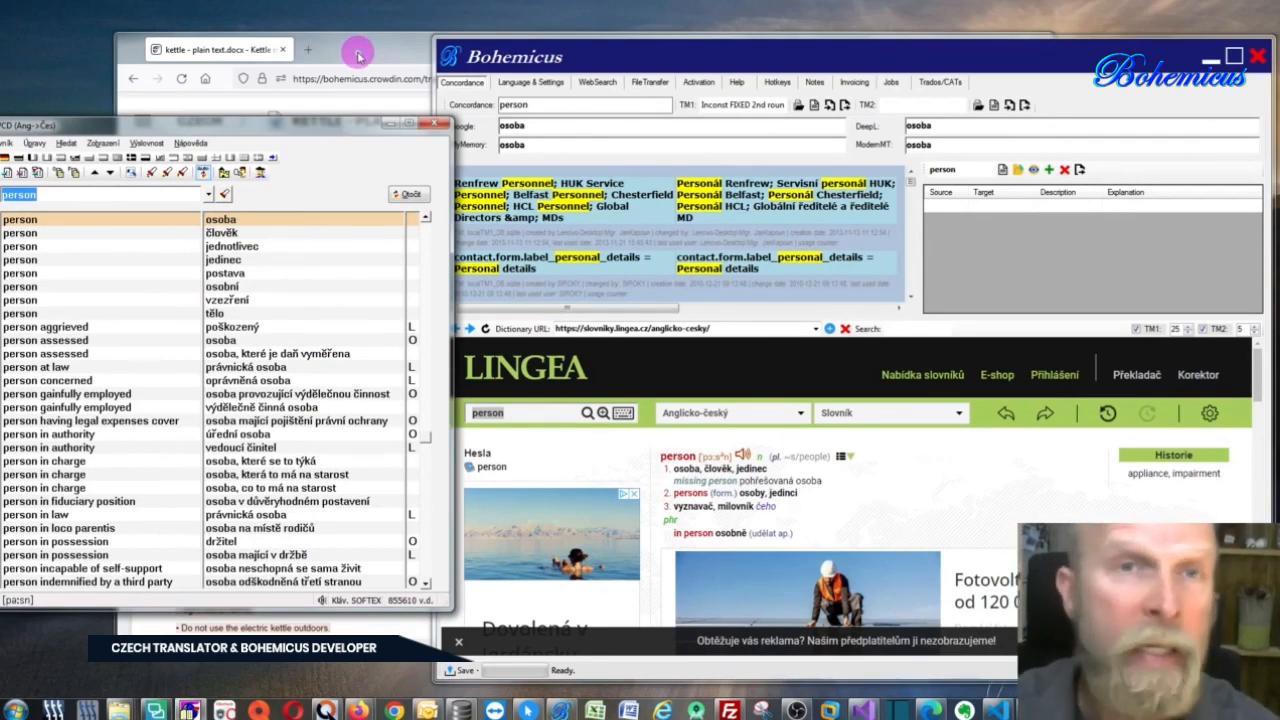
{"action": "mouse_move", "coordinate": [731, 61]}
{"action": "left_mouse_down"}
{"action": "mouse_move", "coordinate": [750, 53]}
{"action": "mouse_move", "coordinate": [727, 50]}
{"action": "left_mouse_up"}
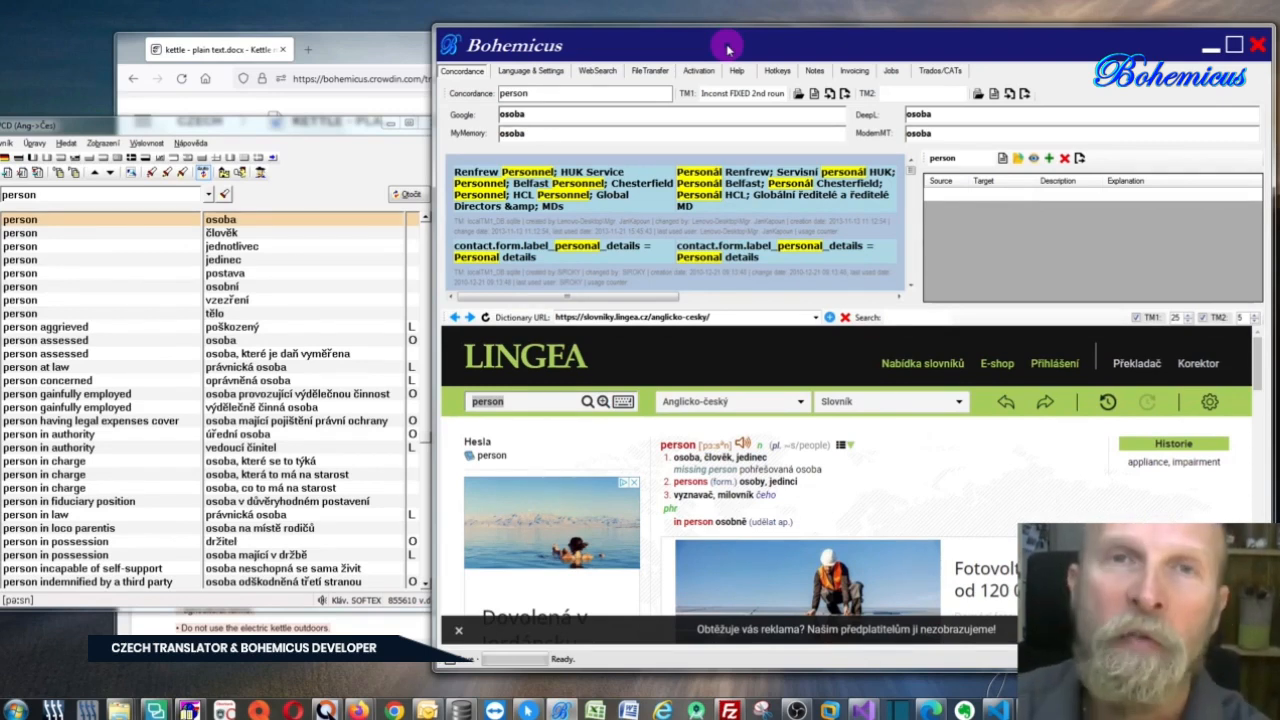
{"action": "left_click_drag", "start_coordinate": [417, 51], "coordinate": [474, 55]}
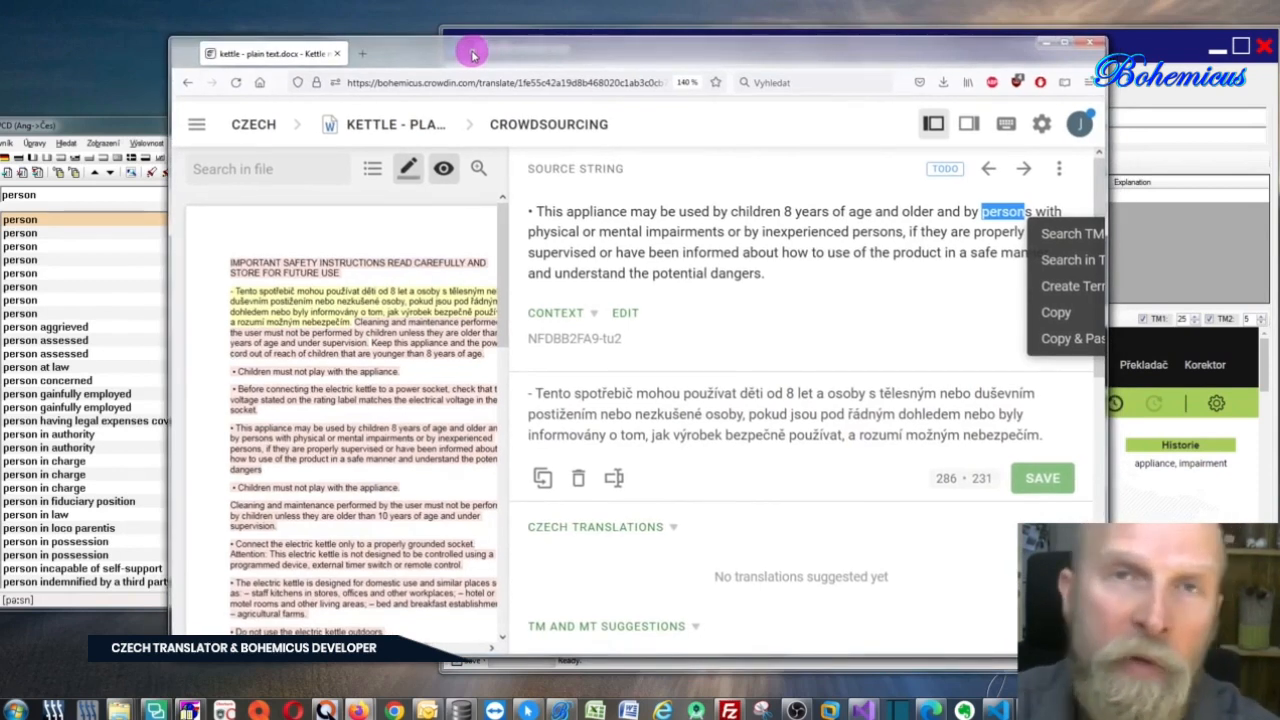